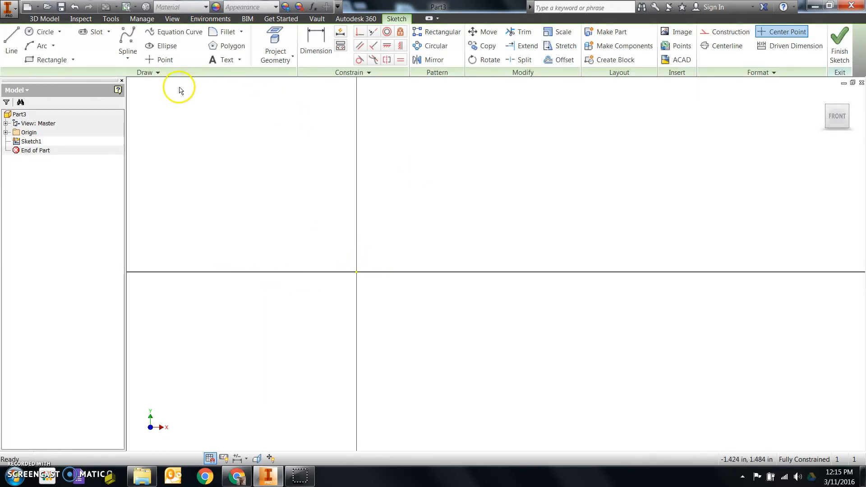
- Draw a two-point rectangle from the origin, 0.75 in wide and about 1.75 in high, extending up along the axes
mouse_move(847, 111)
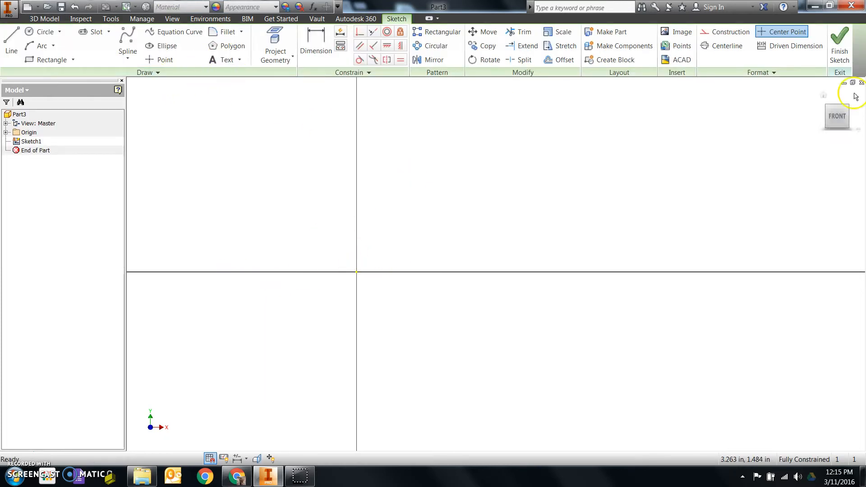
click(824, 96)
click(826, 100)
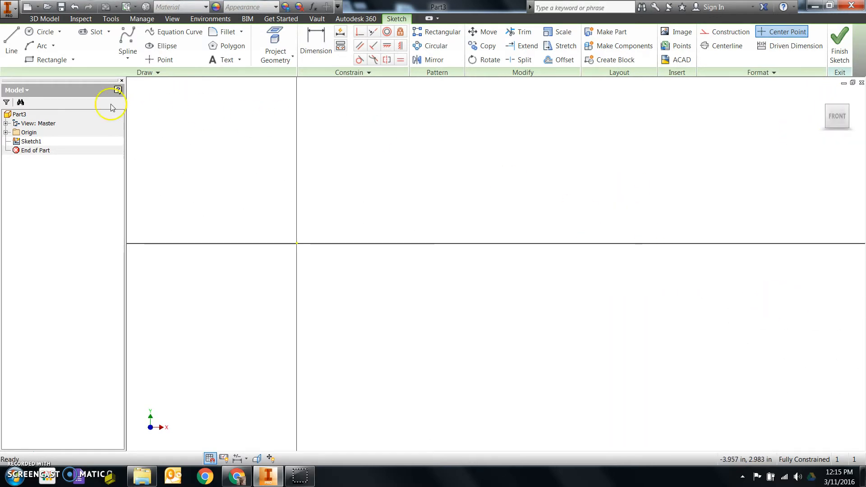
click(46, 63)
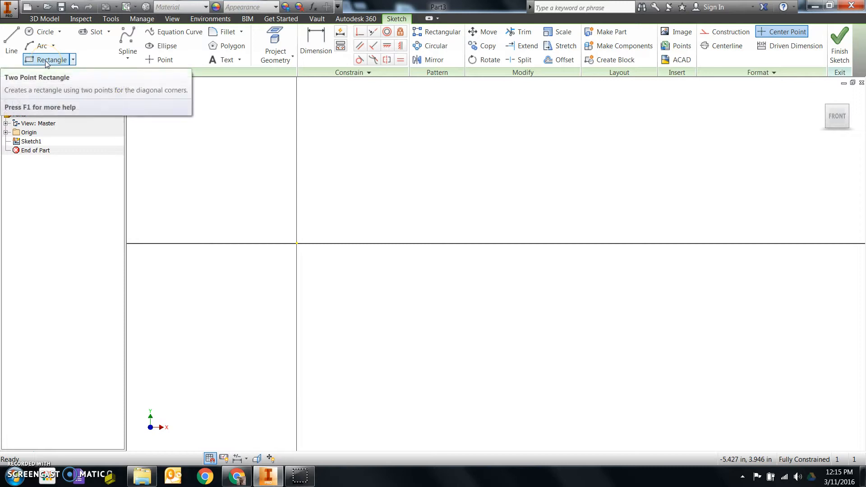
click(72, 61)
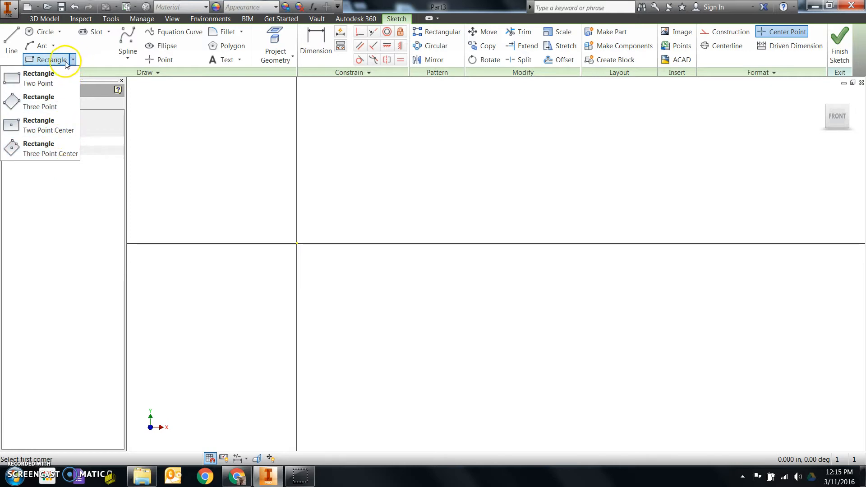
click(35, 84)
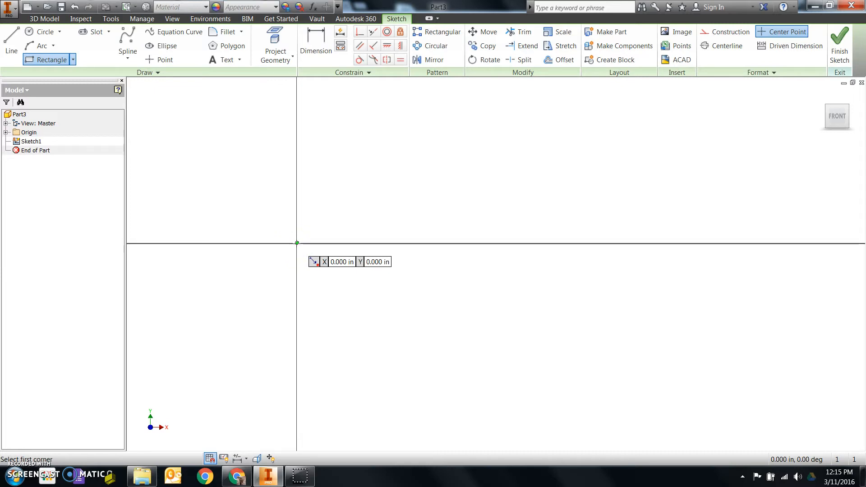
click(297, 242)
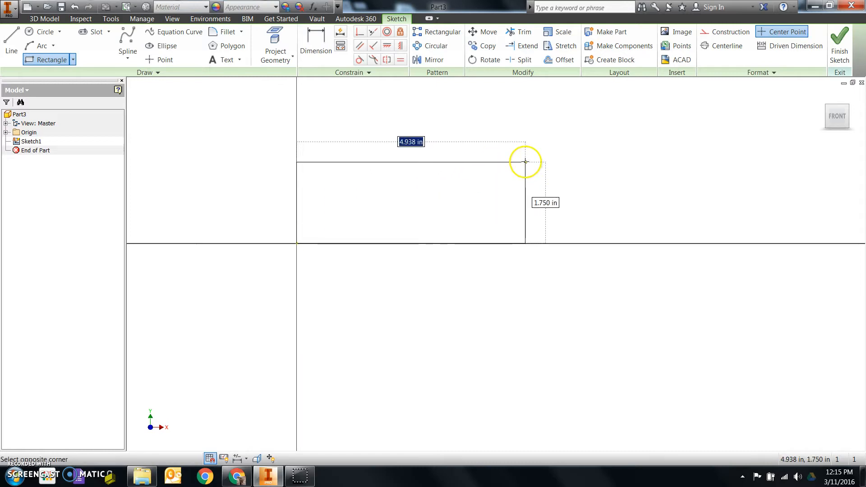
text(.75)
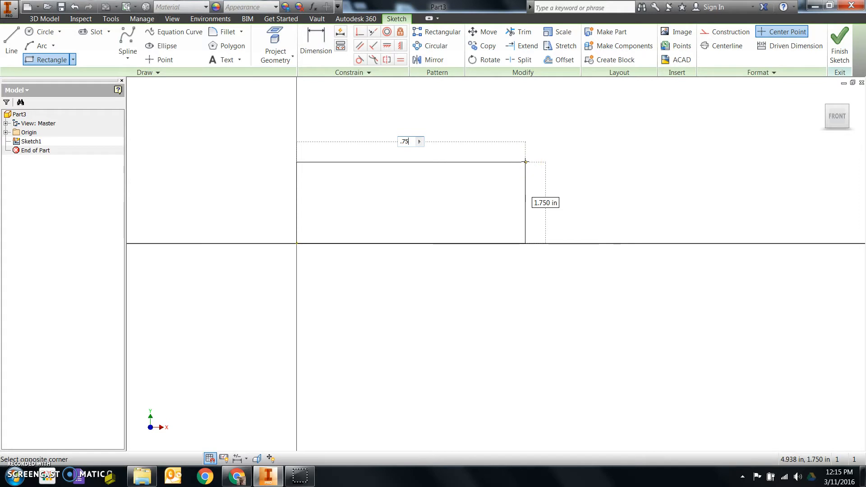
key(Tab)
key(Return)
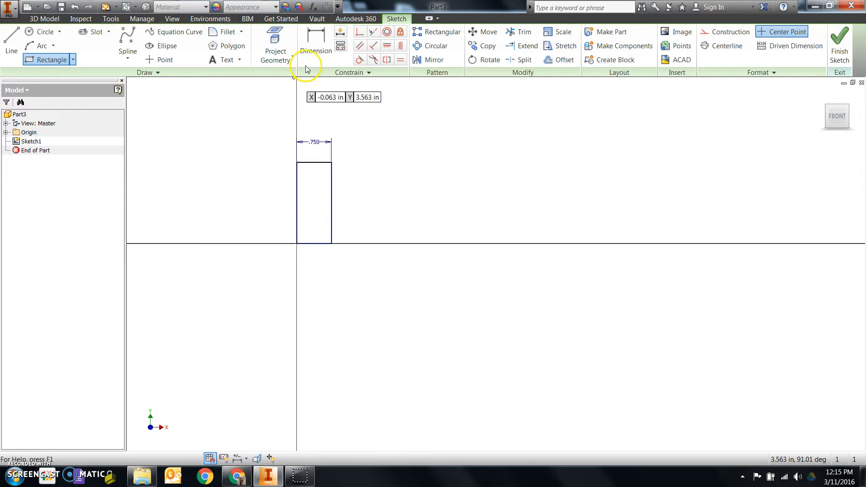
- Dimension the rectangle's height and link its value to the width dimension d0
click(311, 38)
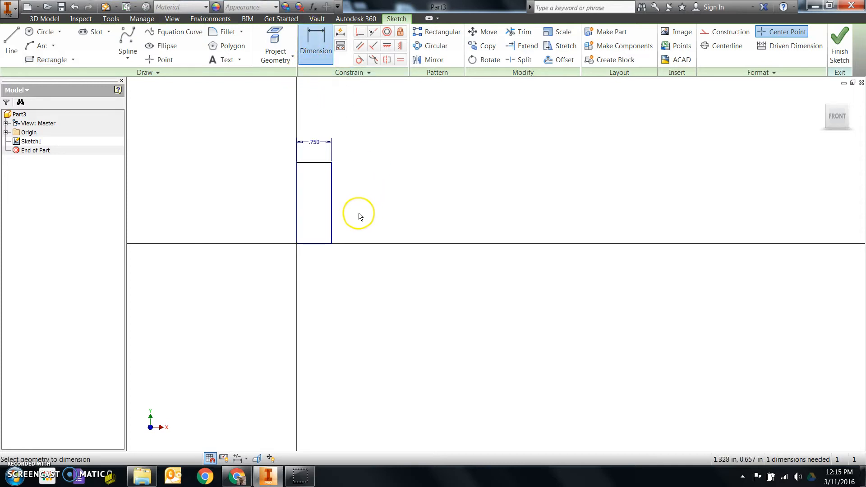
click(331, 200)
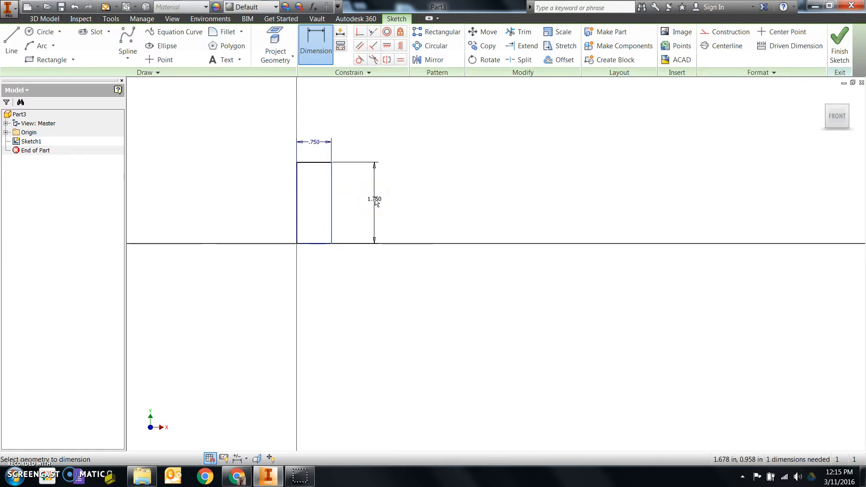
click(376, 202)
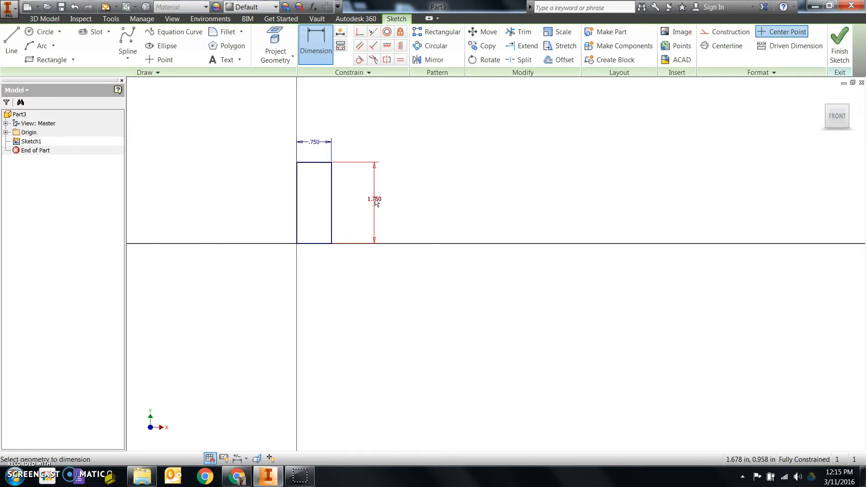
click(377, 202)
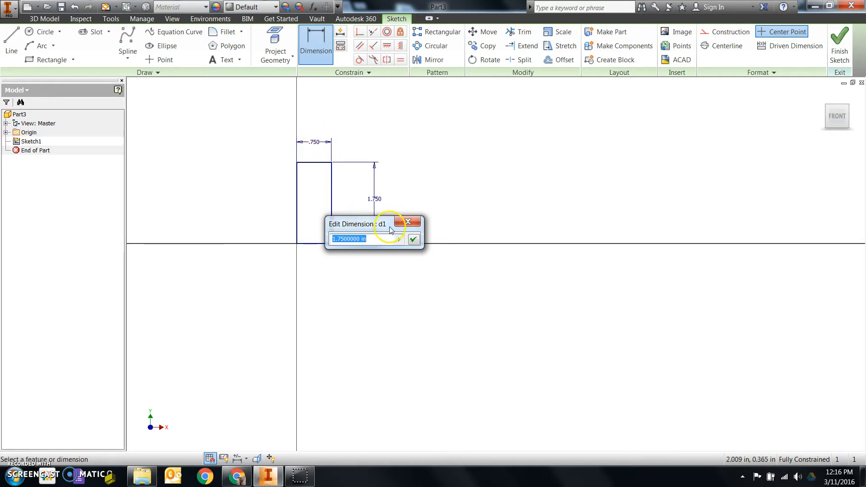
click(317, 144)
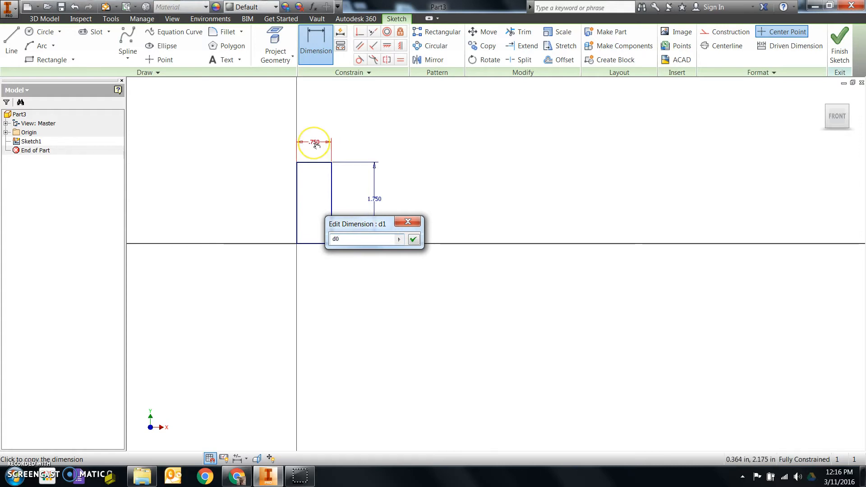
key(Escape)
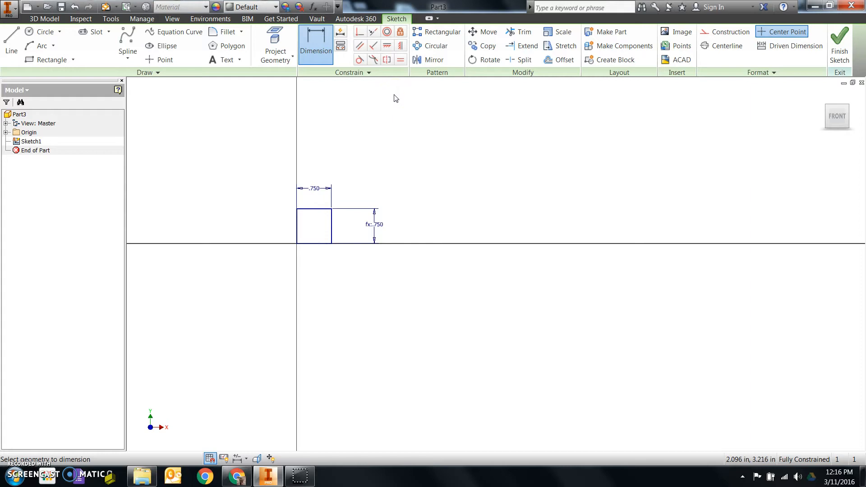
- Set the square's width dimension to 1.5 in to test the linked height
double_click(316, 190)
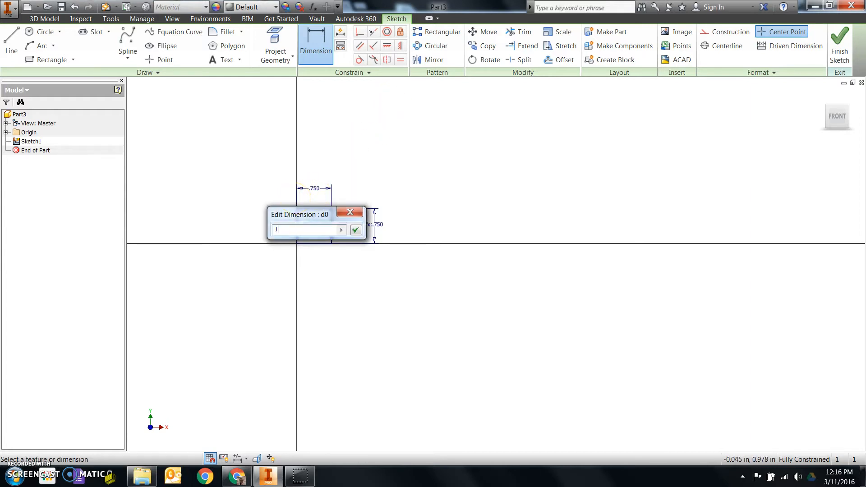
key(Return)
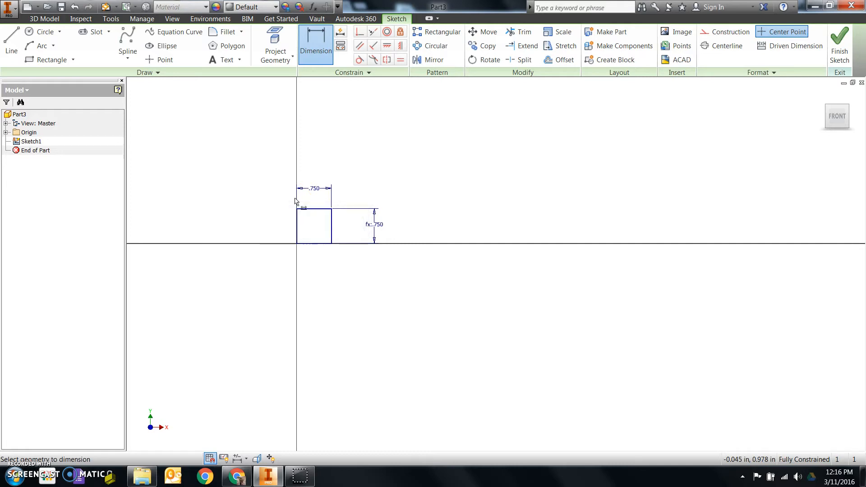
click(292, 167)
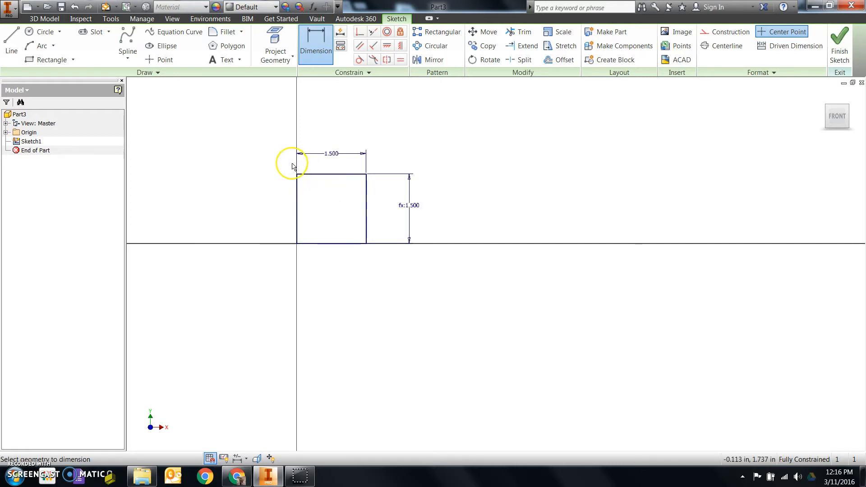
- Set the square's width dimension to 0.75 in
double_click(329, 153)
click(303, 194)
drag(302, 194, 264, 193)
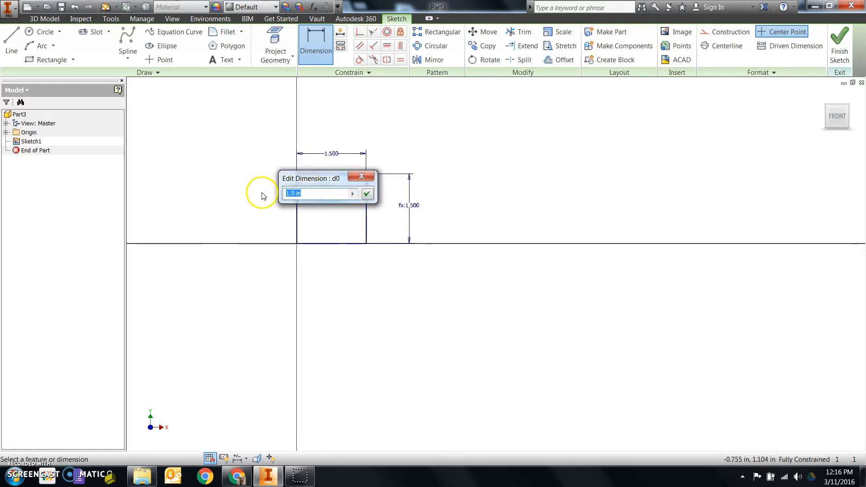
click(231, 180)
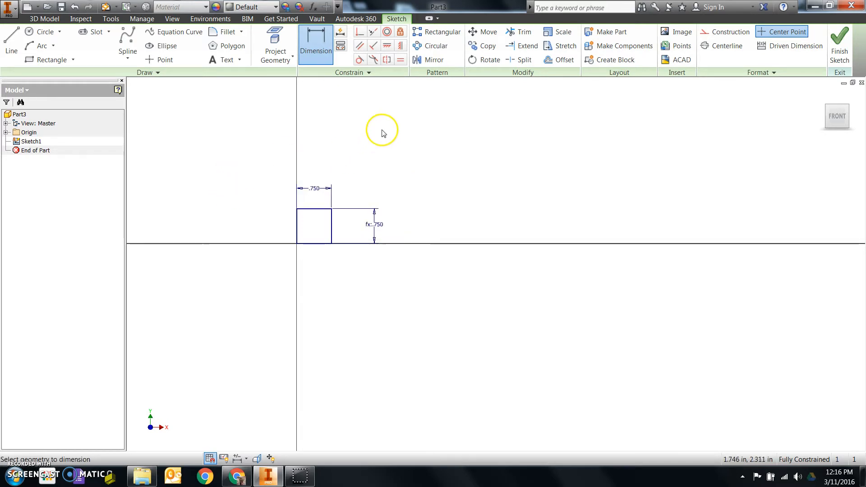
- Mirror the whole square about its right edge to make two adjoining squares
click(435, 62)
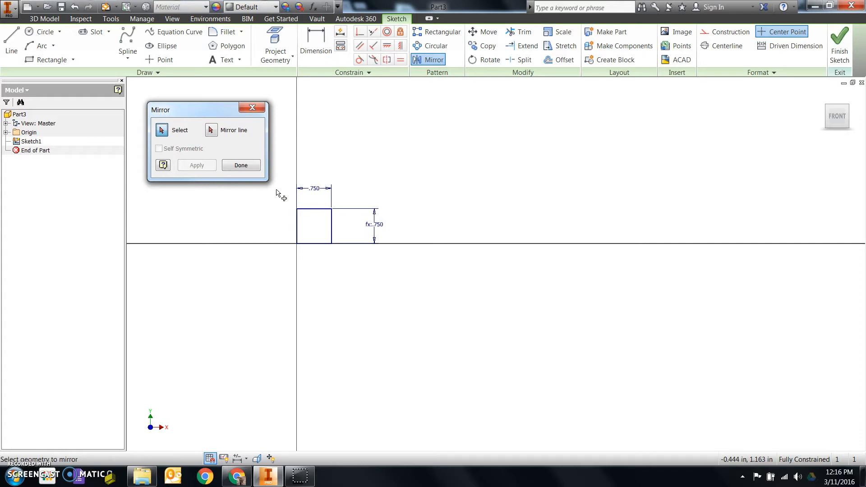
drag(276, 189, 365, 286)
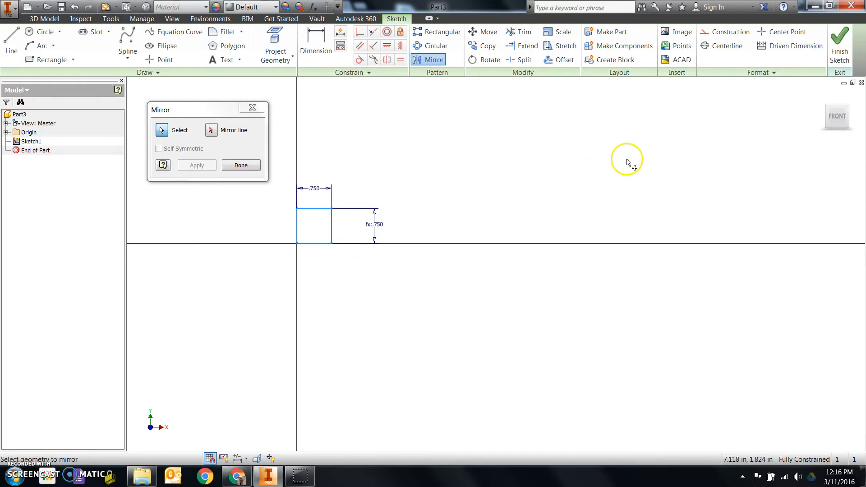
drag(634, 161, 511, 214)
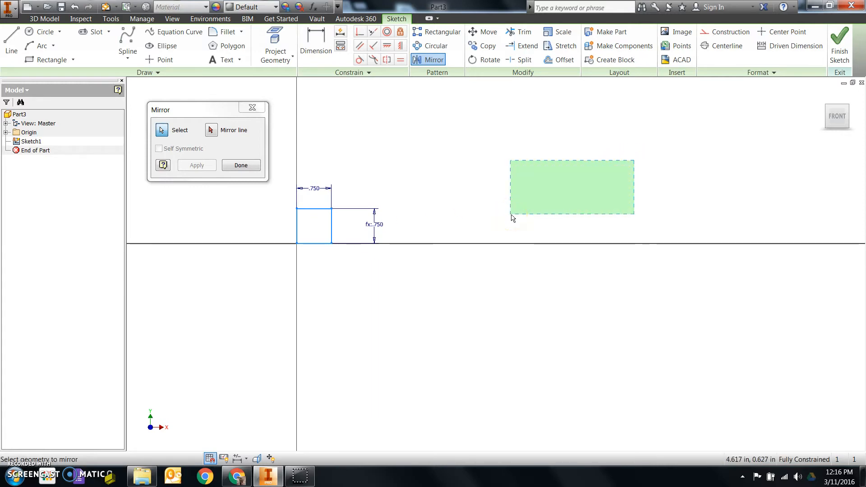
drag(511, 216, 771, 271)
click(217, 131)
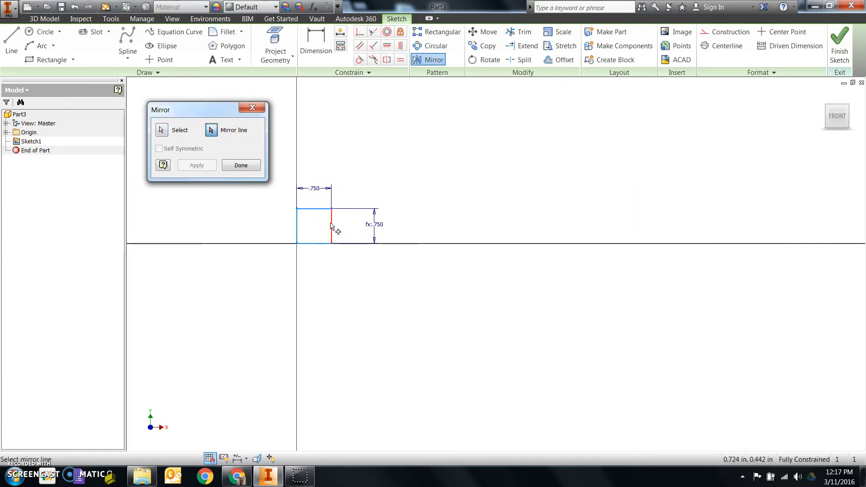
click(331, 226)
click(332, 228)
click(332, 227)
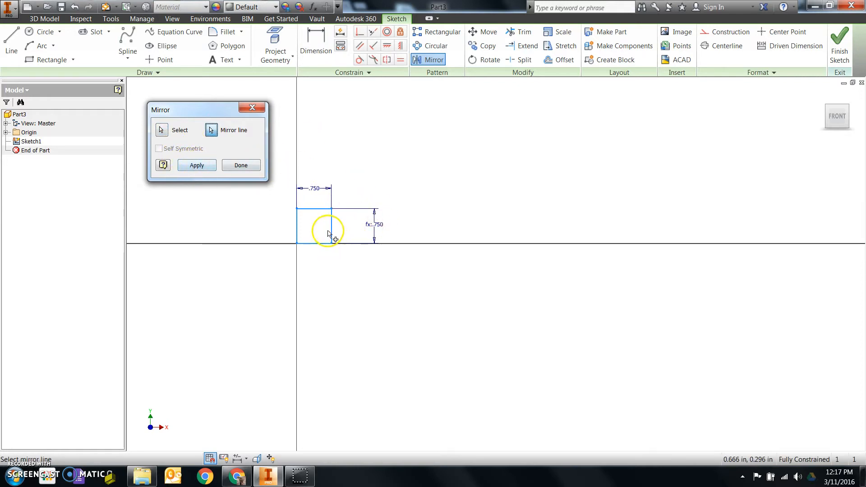
scroll(332, 228, down, 4)
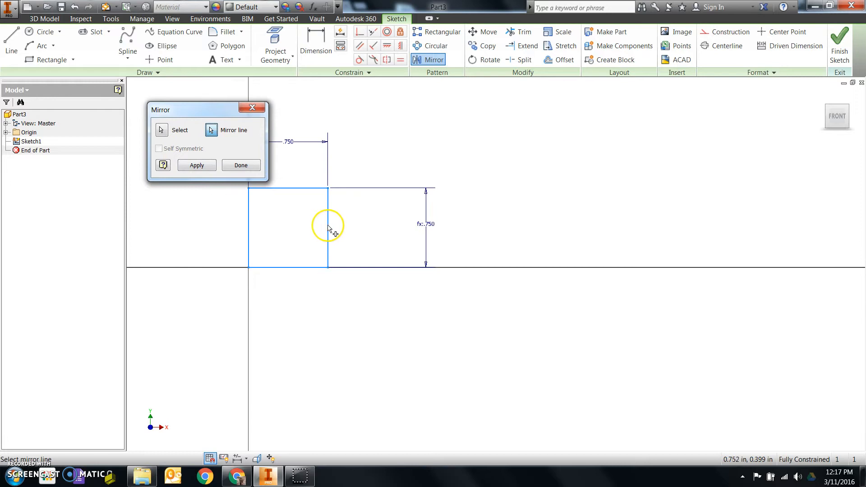
click(197, 165)
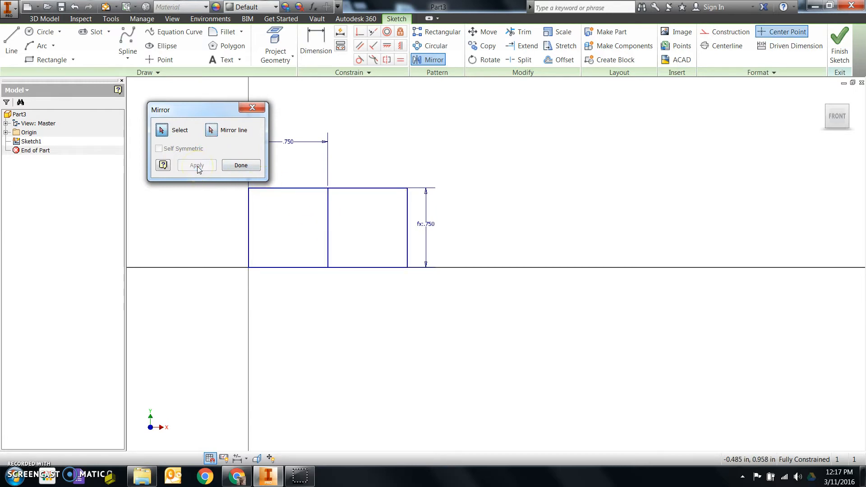
- Mirror the two squares about the right edge of the second one to make a row of four
scroll(591, 252, up, 2)
scroll(414, 219, down, 1)
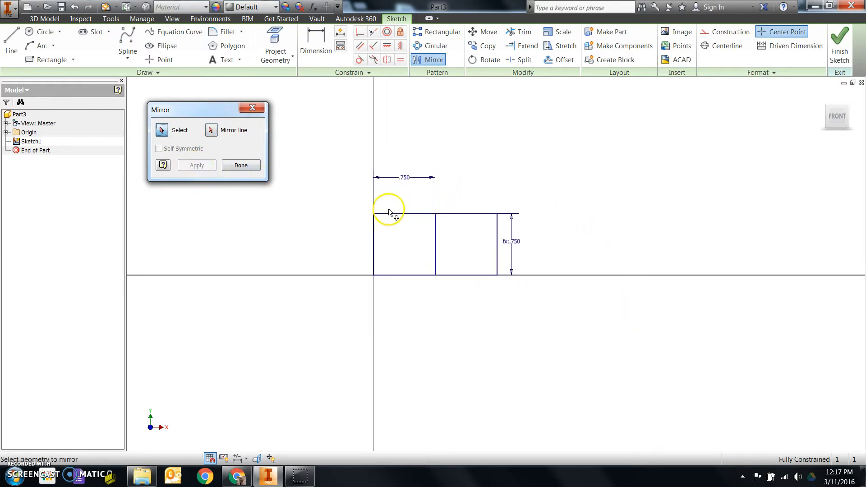
click(161, 131)
drag(348, 192, 586, 291)
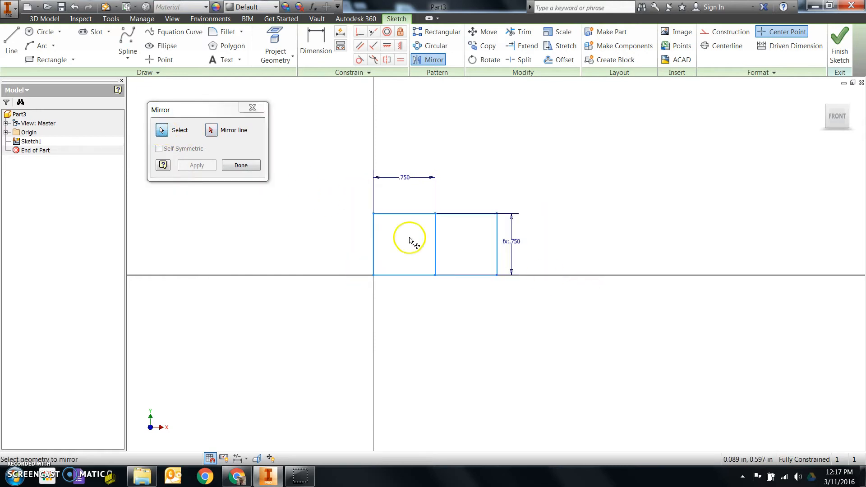
click(212, 130)
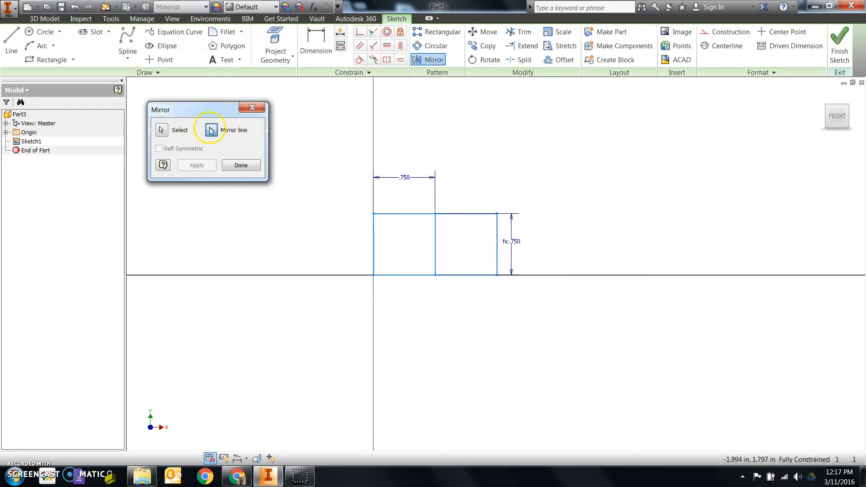
click(497, 235)
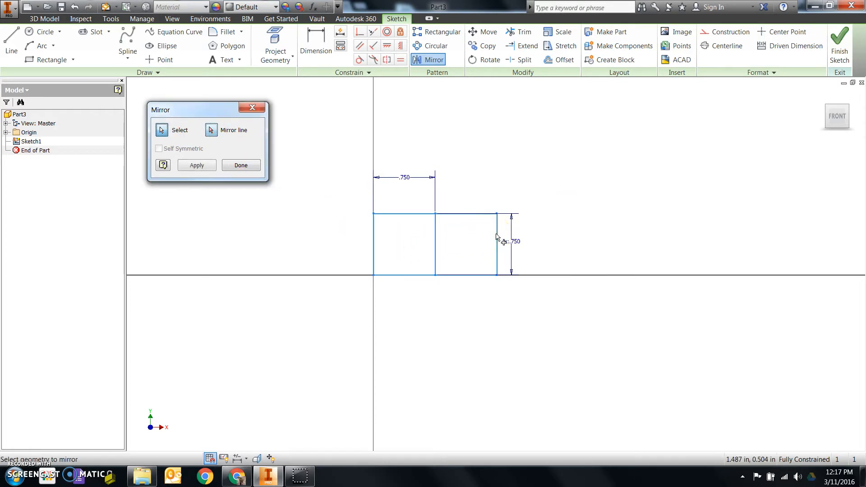
click(197, 166)
- Mirror the row of four squares about its top edge to form a second row
drag(332, 170, 674, 309)
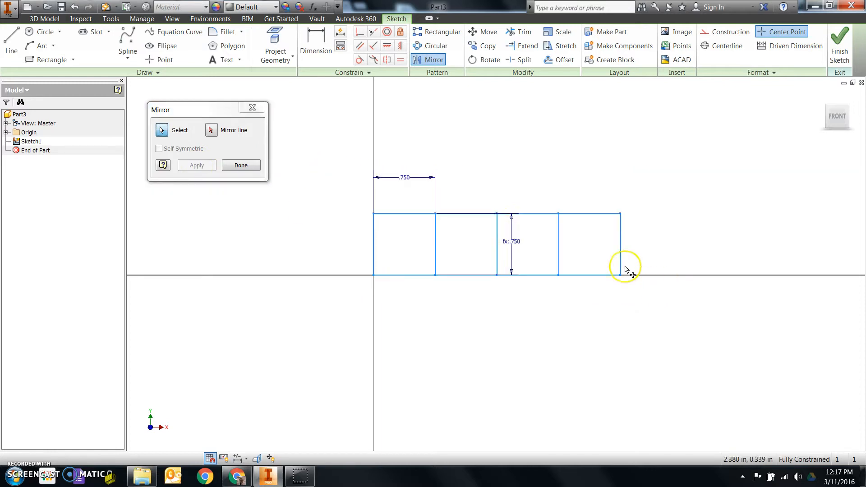
click(212, 130)
click(594, 215)
click(196, 165)
- Mirror the two-row grid about its top edge to form a 4 × 4 grid of squares
scroll(429, 347, down, 2)
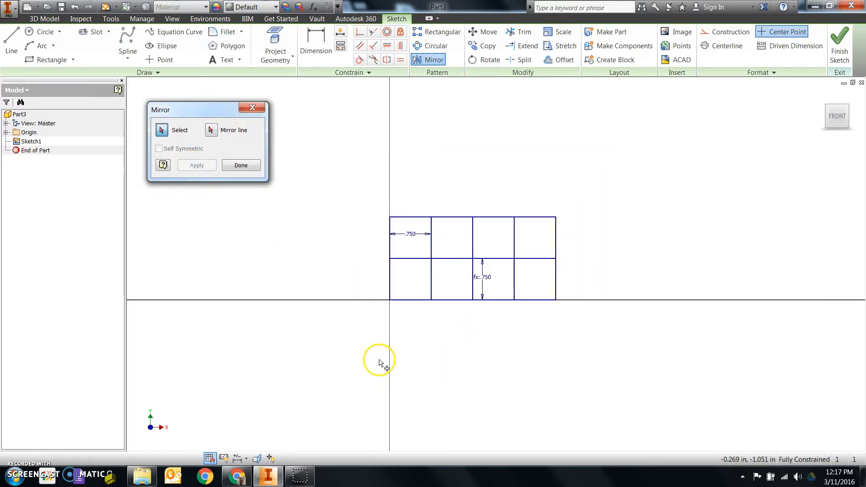
drag(356, 188, 584, 322)
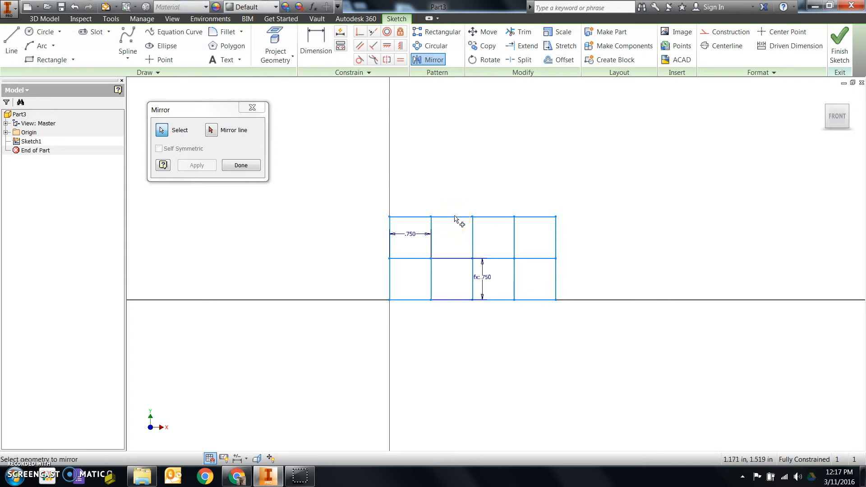
click(211, 130)
click(453, 219)
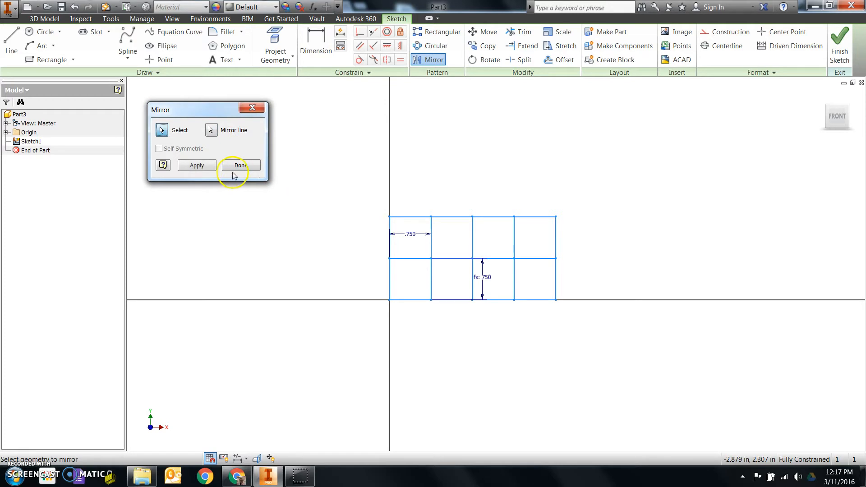
click(194, 167)
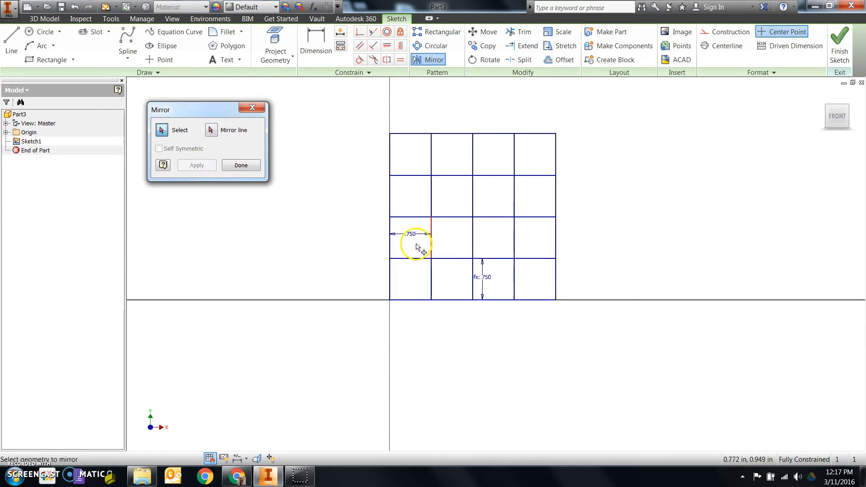
- End the mirroring and leave the sketch to save the part
click(242, 167)
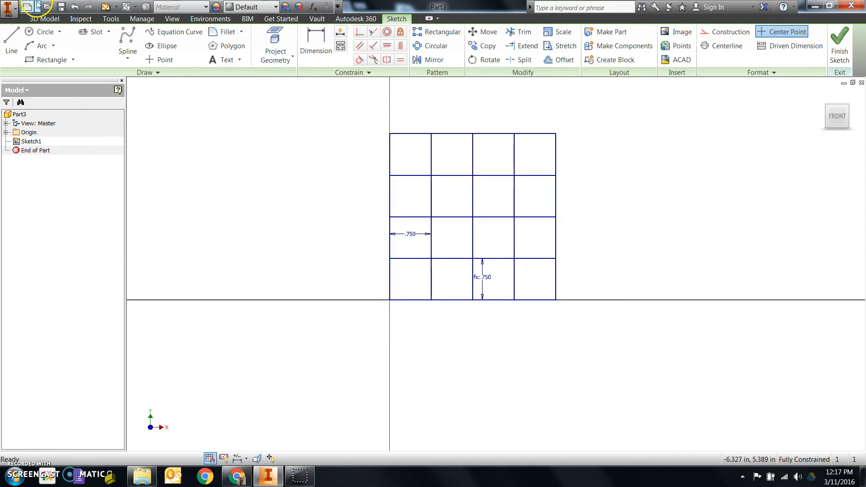
click(61, 7)
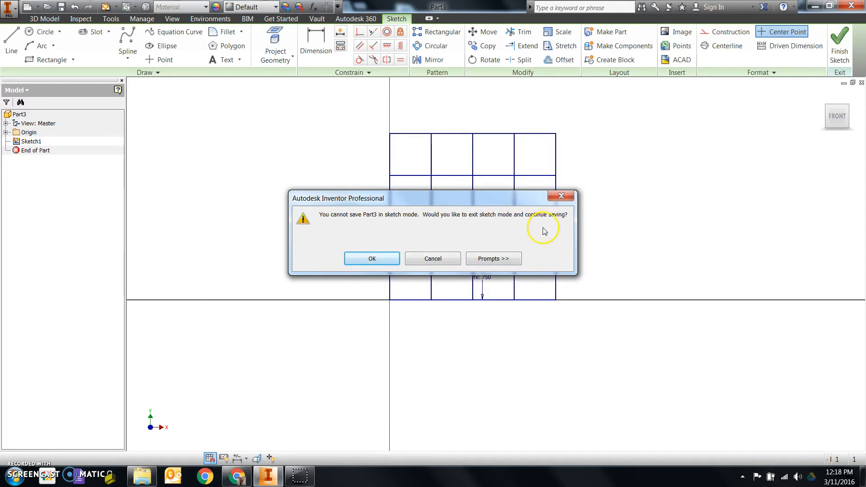
click(372, 259)
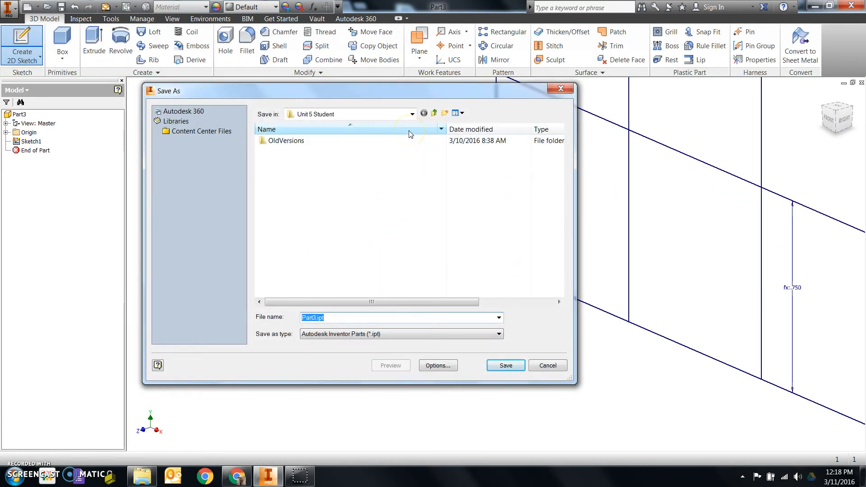
- Browse the save location to the Puzzle Cube folder in IED 2014 - 2016 and reuse the file name Puzzle Cube Grid.ipt
click(412, 114)
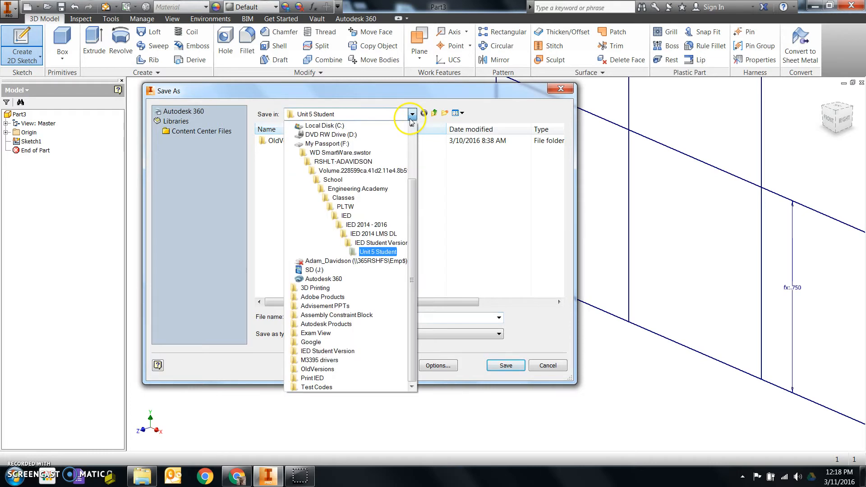
click(370, 234)
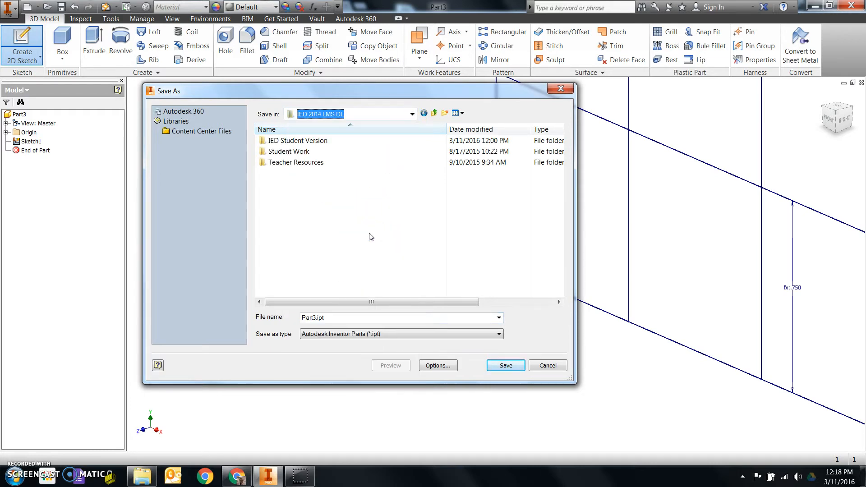
click(434, 113)
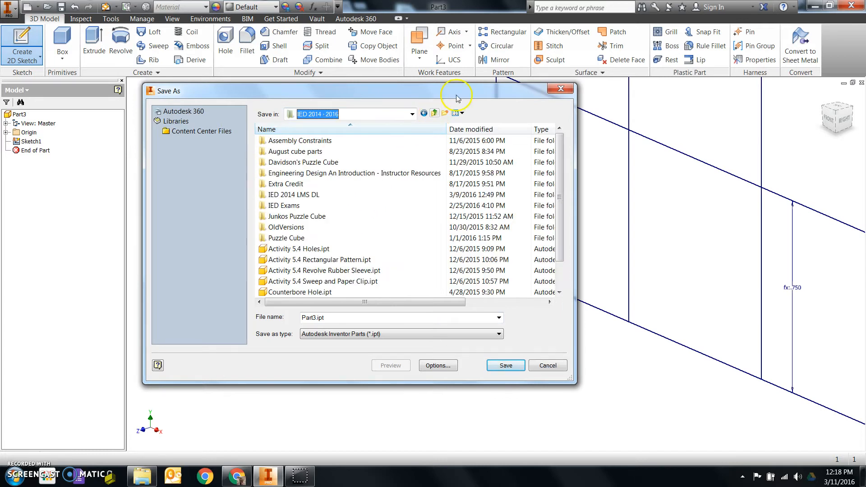
double_click(280, 239)
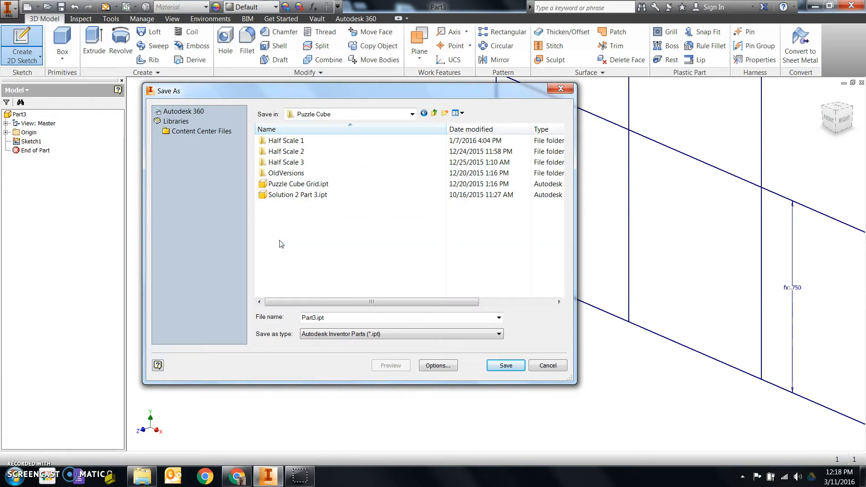
click(277, 185)
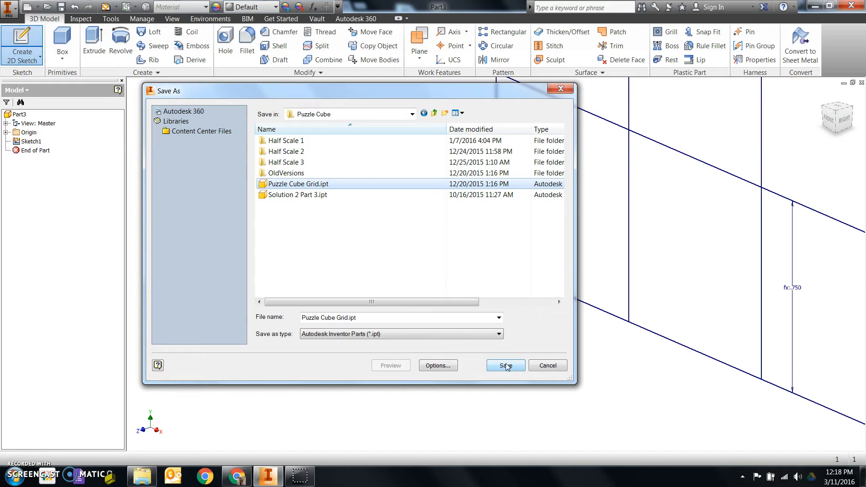
- Change the save location to the Desktop and save the part as Puzzle Cube Grid.ipt
click(435, 114)
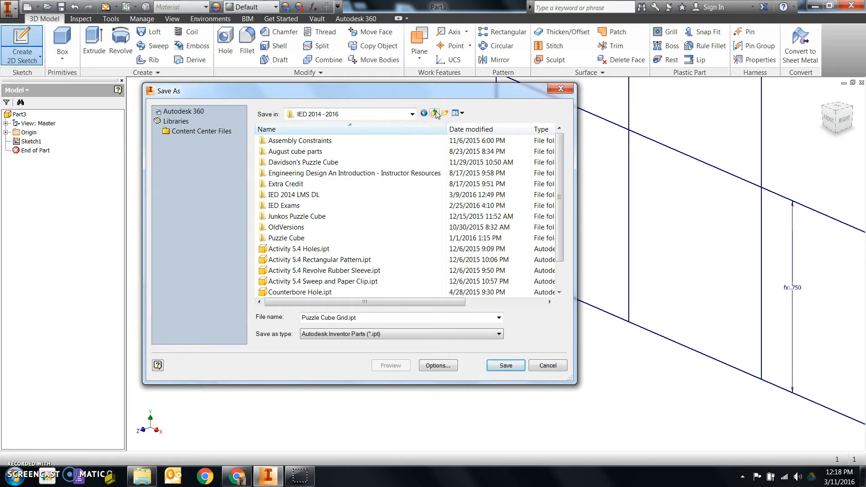
click(412, 114)
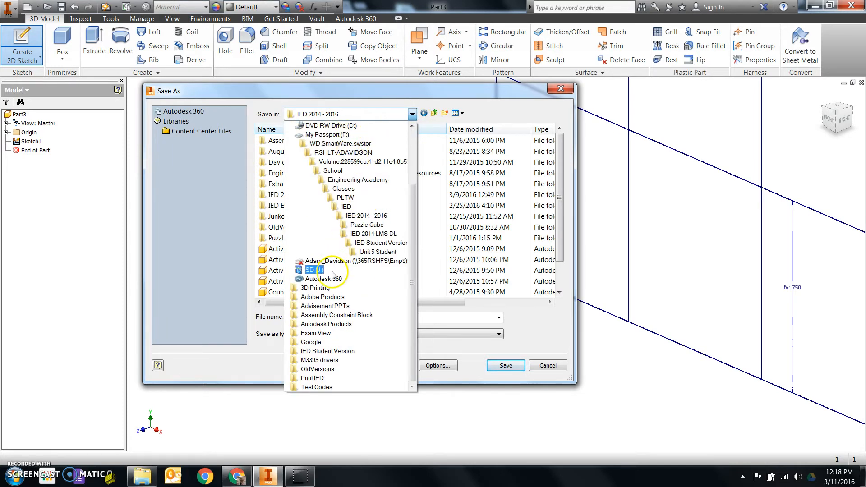
scroll(406, 163, up, 3)
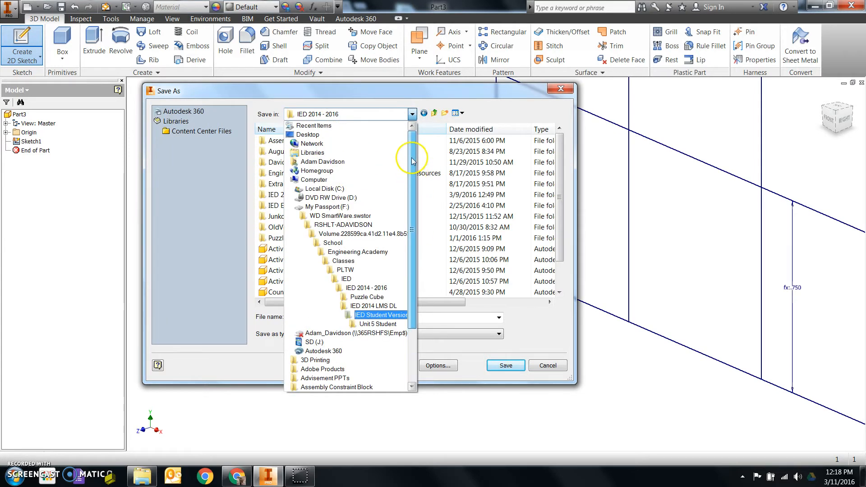
click(311, 135)
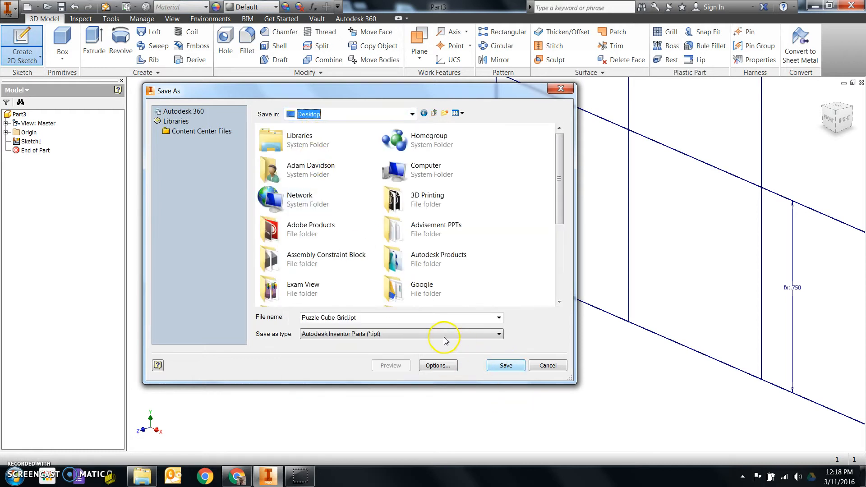
click(502, 366)
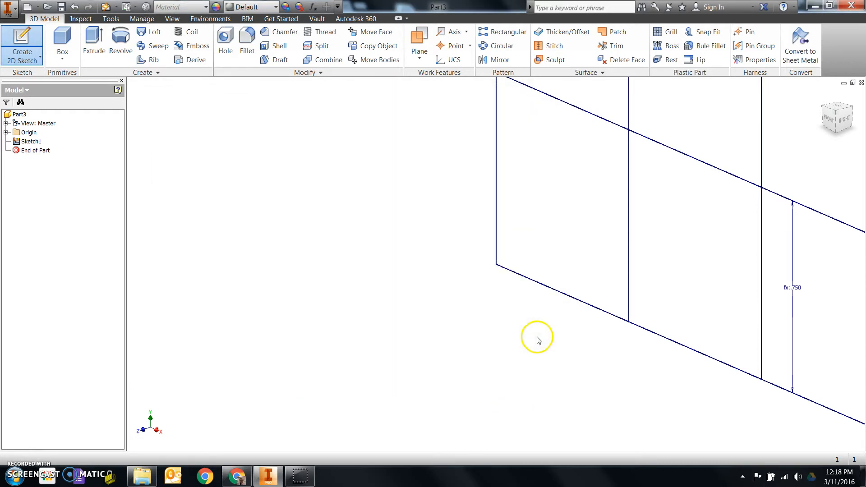
- Start an extrusion with an L-shaped profile of three squares: the grid's top-left square, the one below it and that one's right neighbor
scroll(265, 336, up, 5)
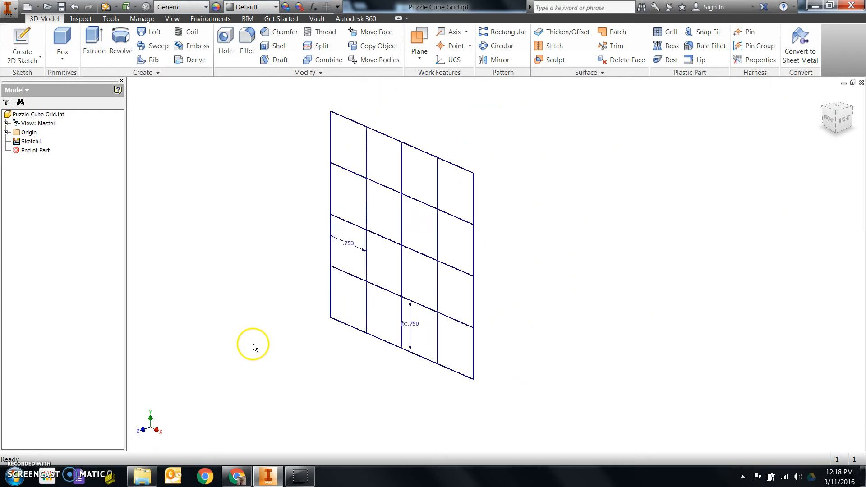
click(94, 43)
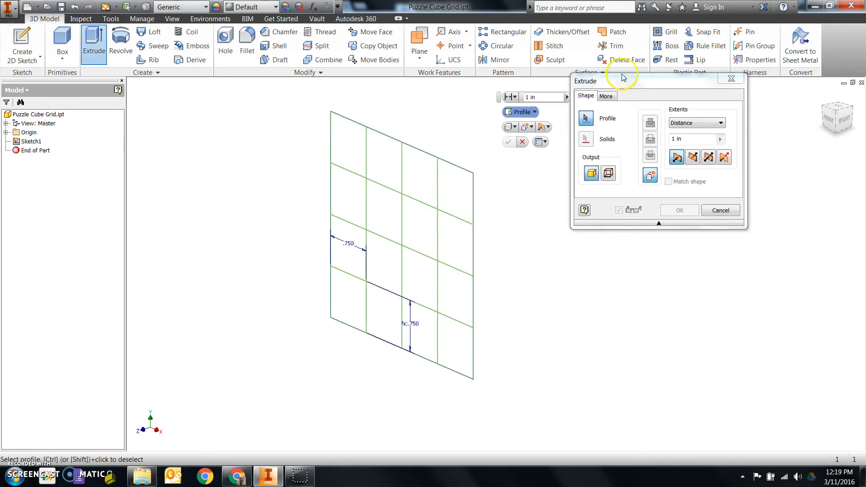
drag(612, 87, 167, 125)
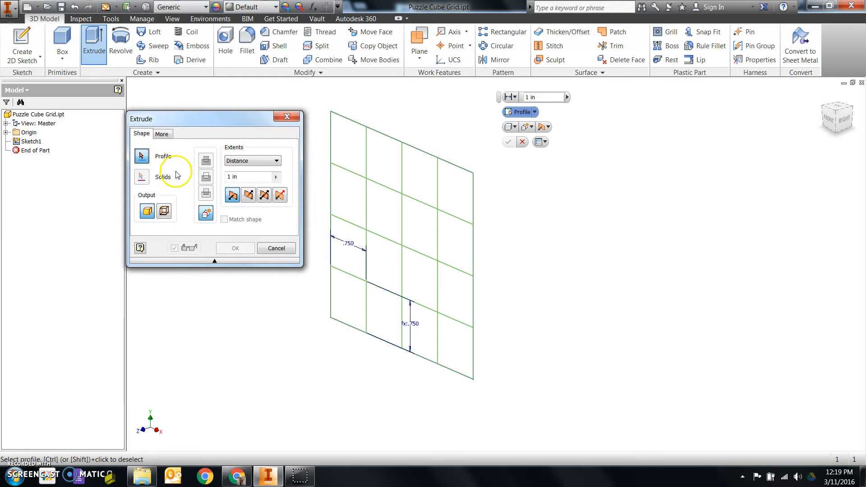
click(406, 327)
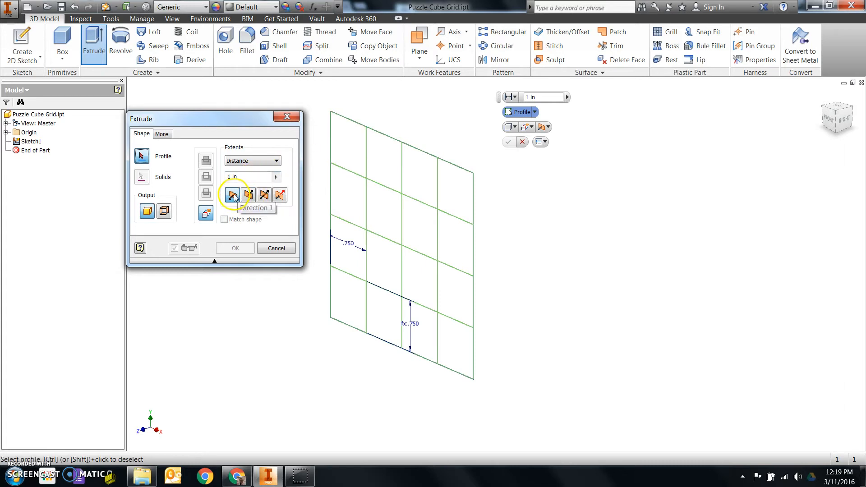
click(343, 158)
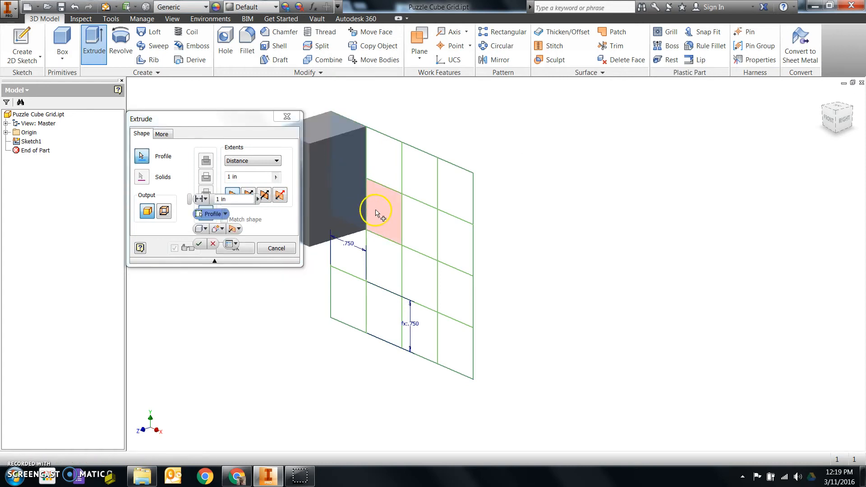
click(383, 221)
drag(240, 124, 186, 127)
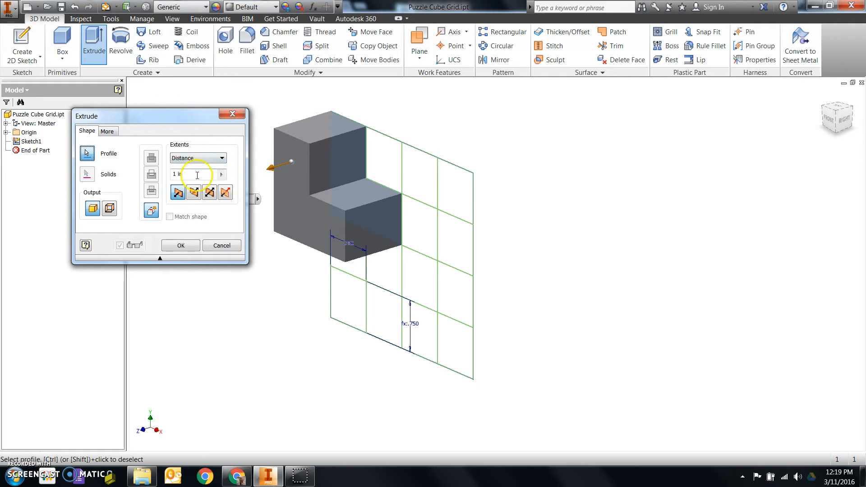
drag(193, 115, 617, 131)
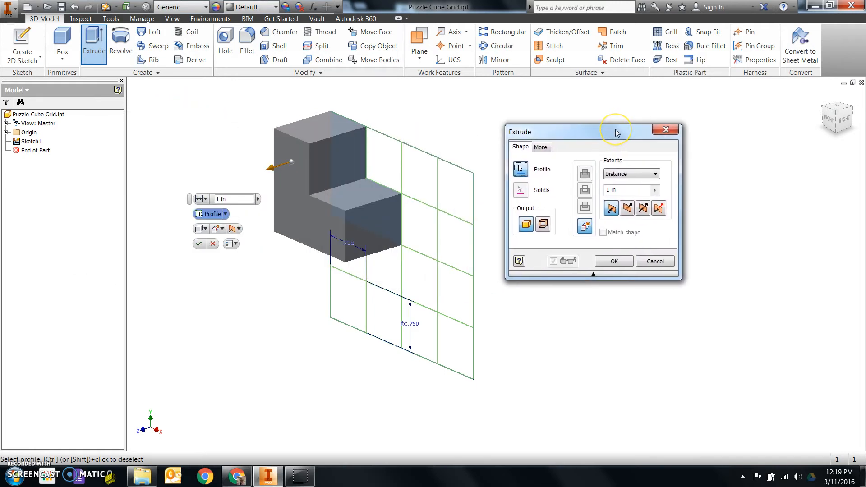
- Extrude the L-shaped profile by a distance linked to the square's width dimension, d0
click(638, 189)
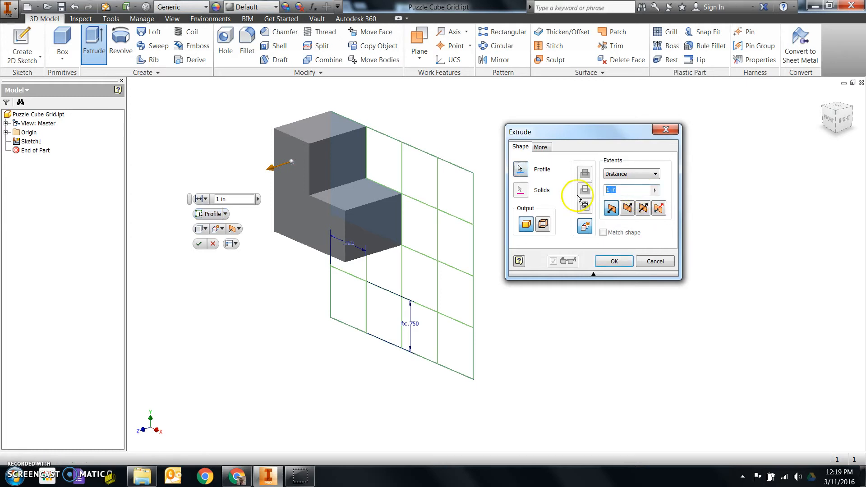
click(350, 245)
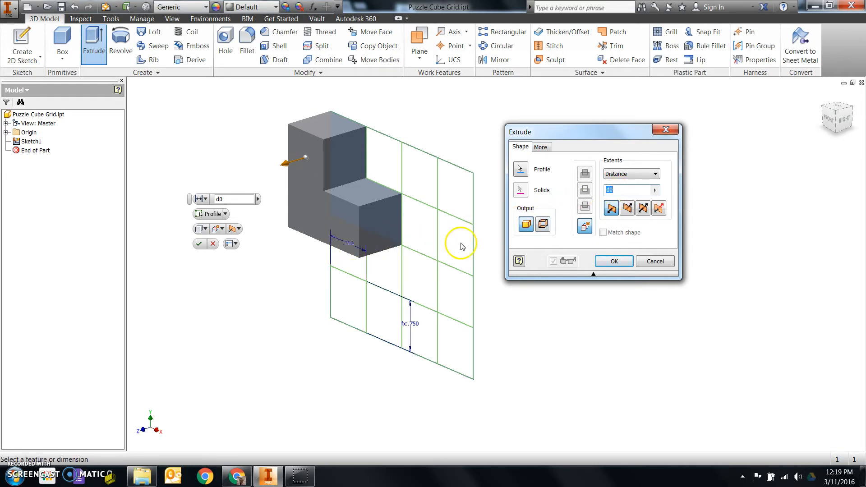
click(615, 262)
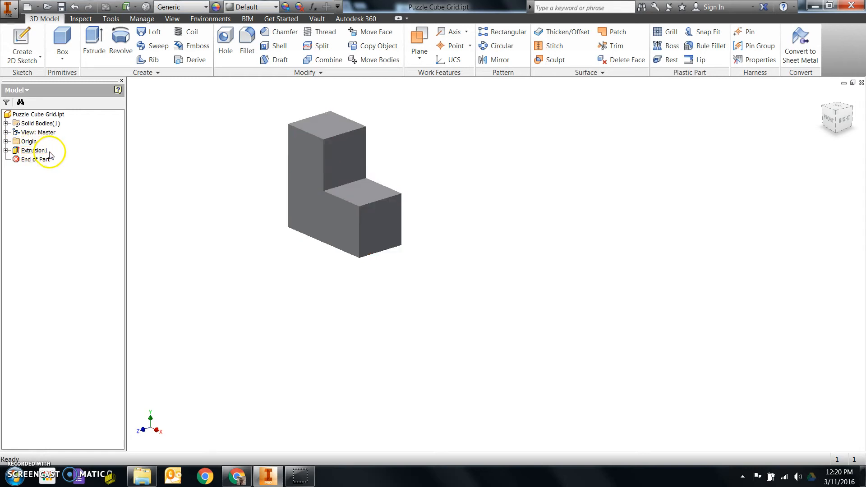
- Expand the L-shaped extrusion in the model tree and examine its options and underlying sketch
right_click(20, 151)
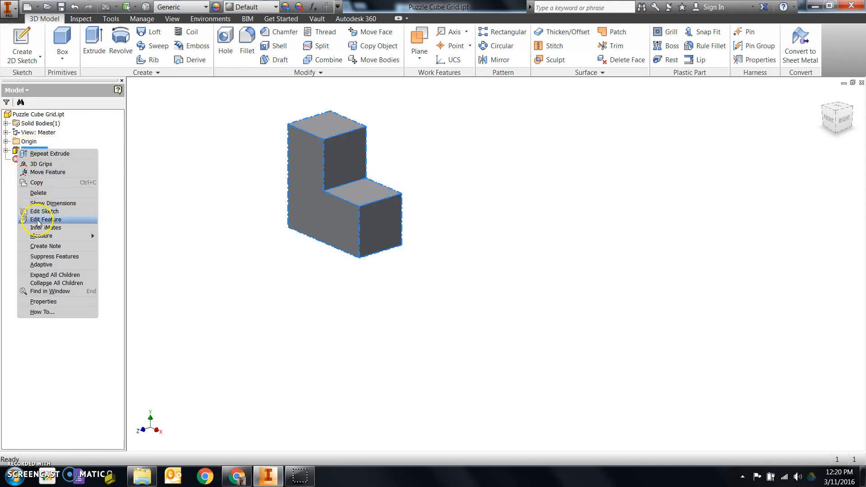
click(209, 186)
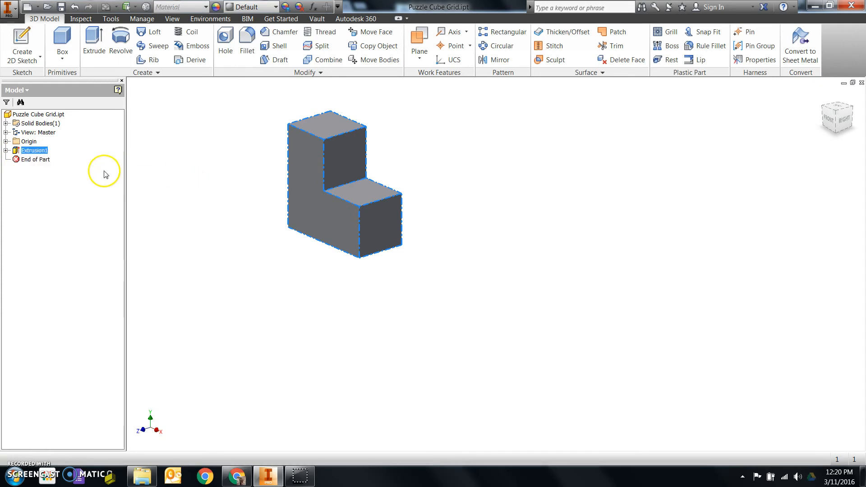
click(6, 151)
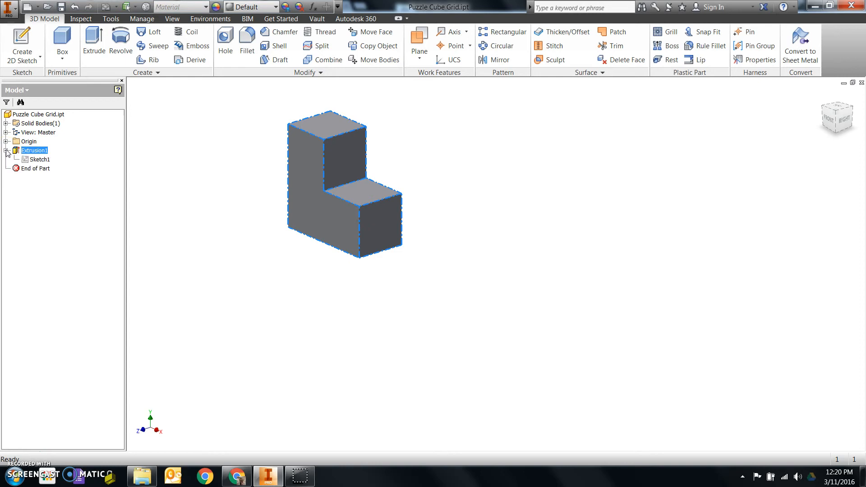
click(37, 161)
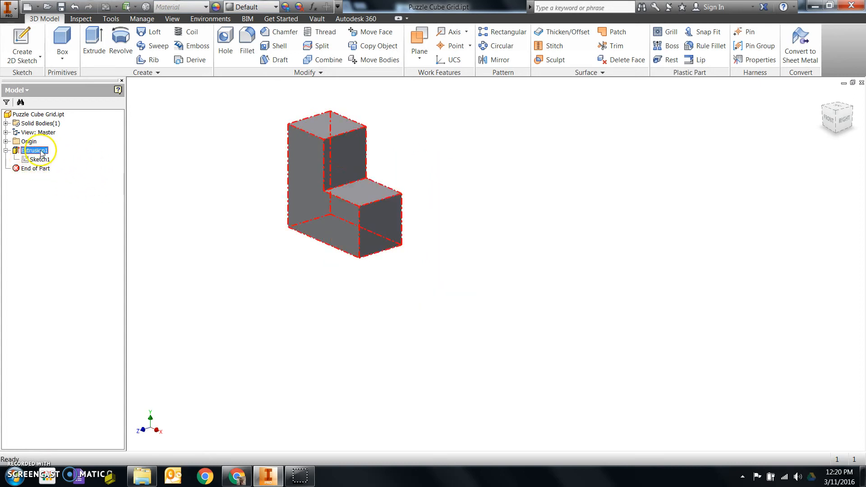
- Edit the L-shaped extrusion, try the symmetric and asymmetric directions, and set it to Direction 2
double_click(18, 152)
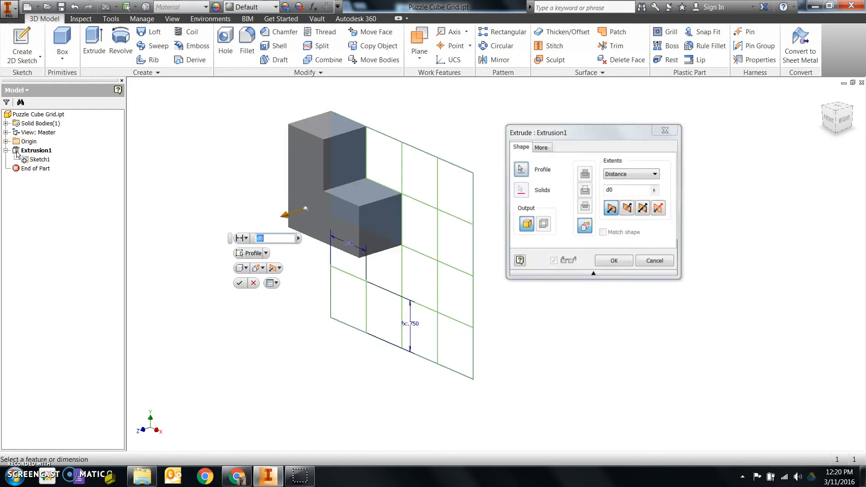
click(628, 209)
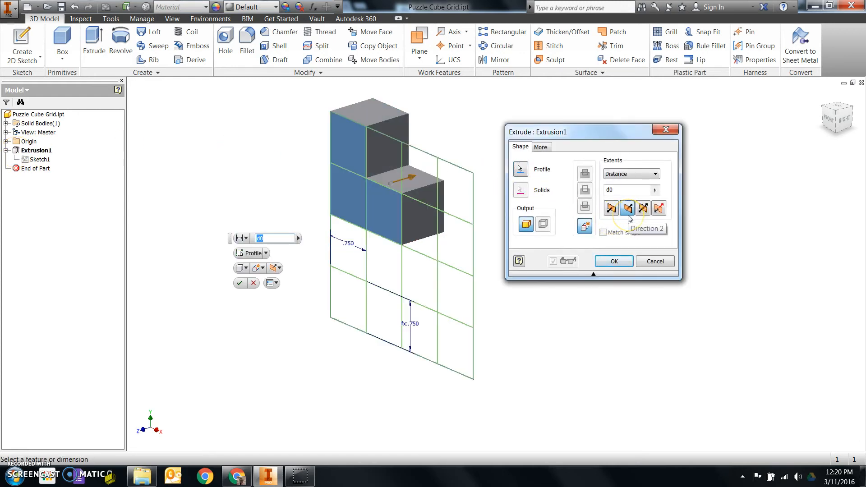
click(644, 211)
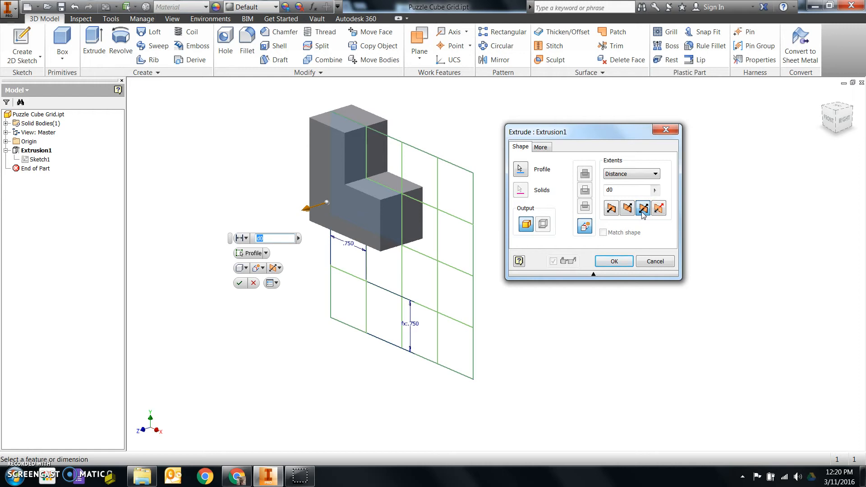
click(658, 210)
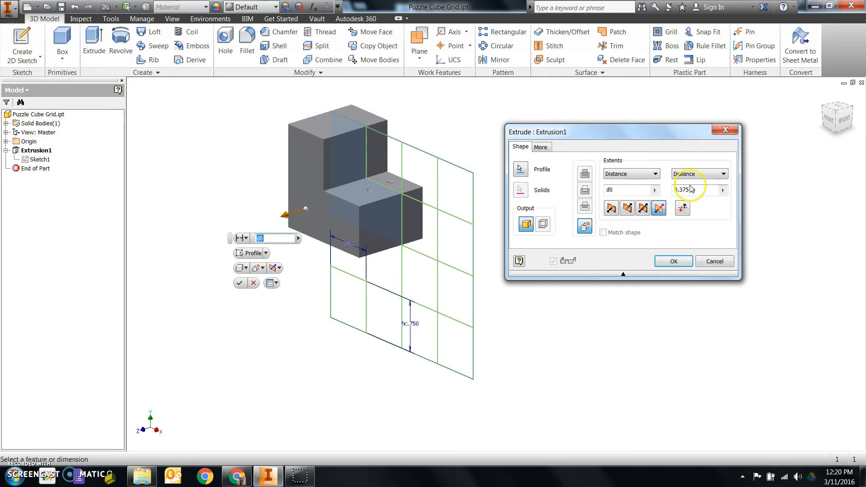
click(635, 209)
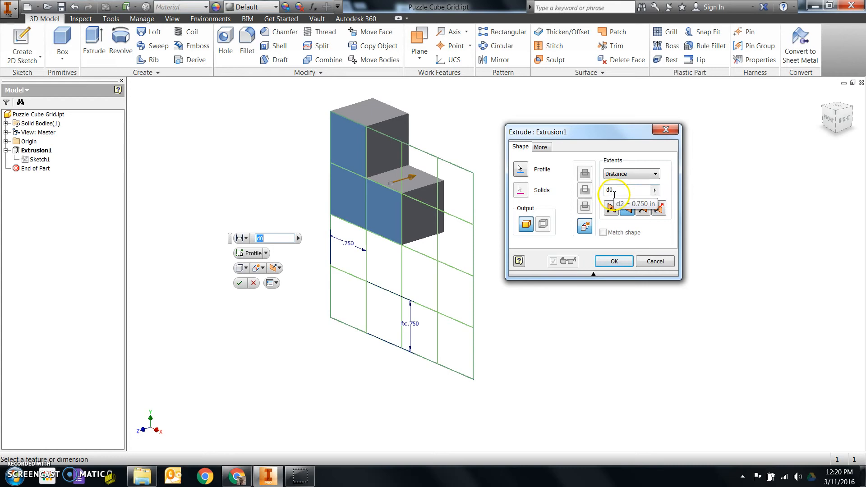
- Collapse the Extrude dialog and move it and the floating extrusion controls clear of the model
click(594, 274)
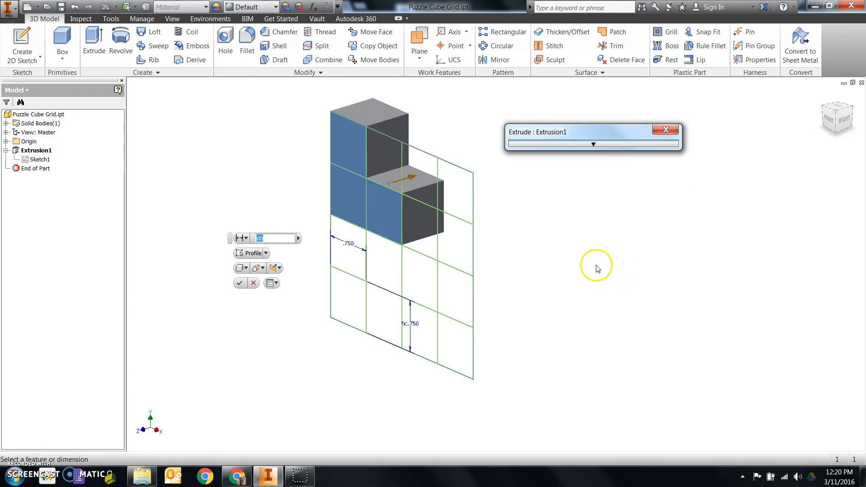
mouse_move(626, 133)
mouse_down()
mouse_move(602, 120)
mouse_move(634, 122)
mouse_up()
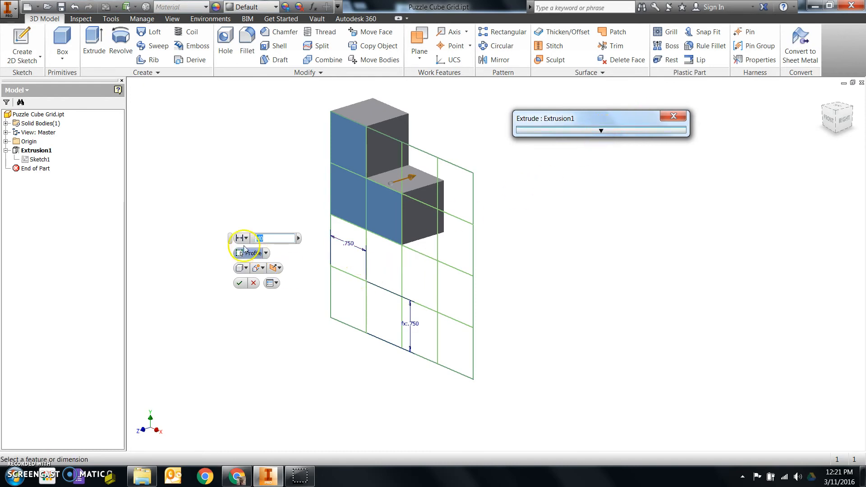
drag(229, 235, 237, 158)
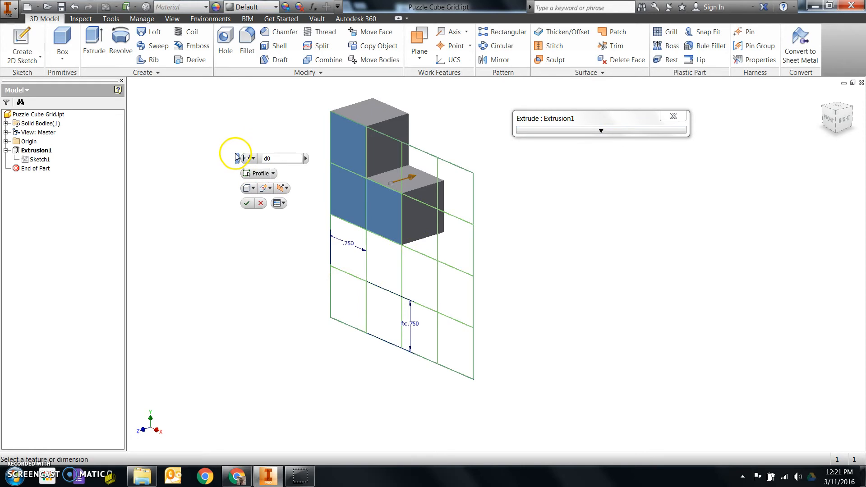
- Accept the edited L-shaped extrusion and share its grid sketch for use by further features
click(601, 131)
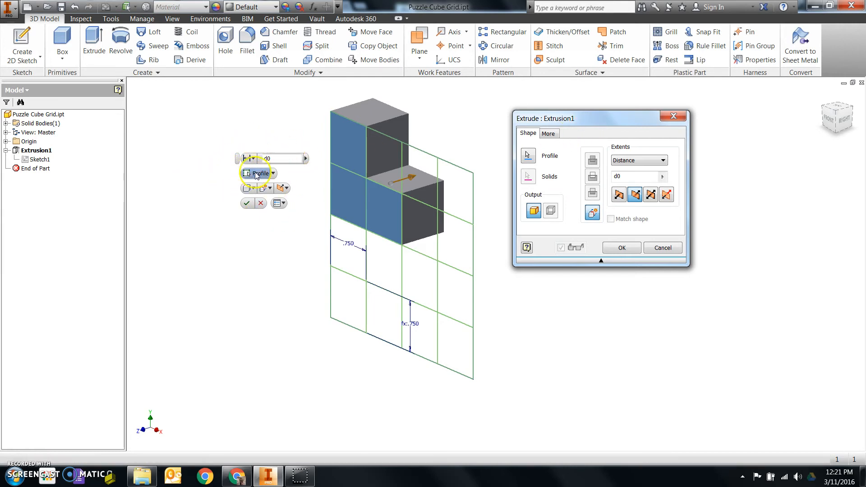
click(622, 248)
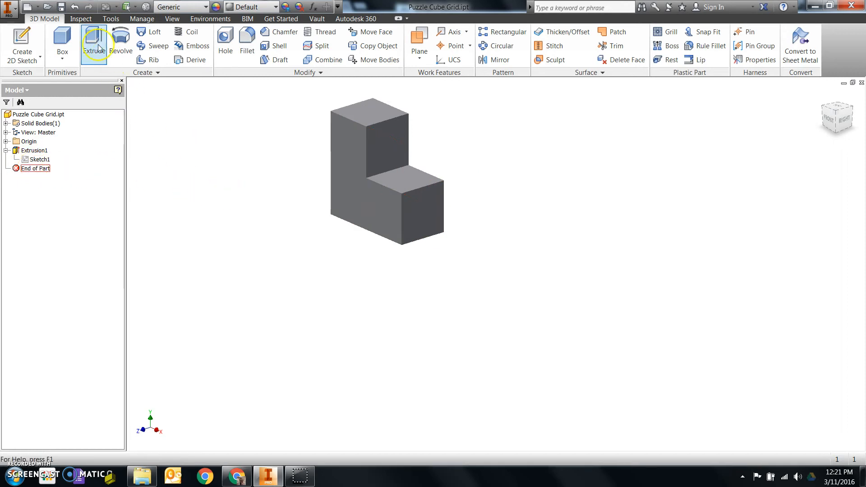
click(26, 164)
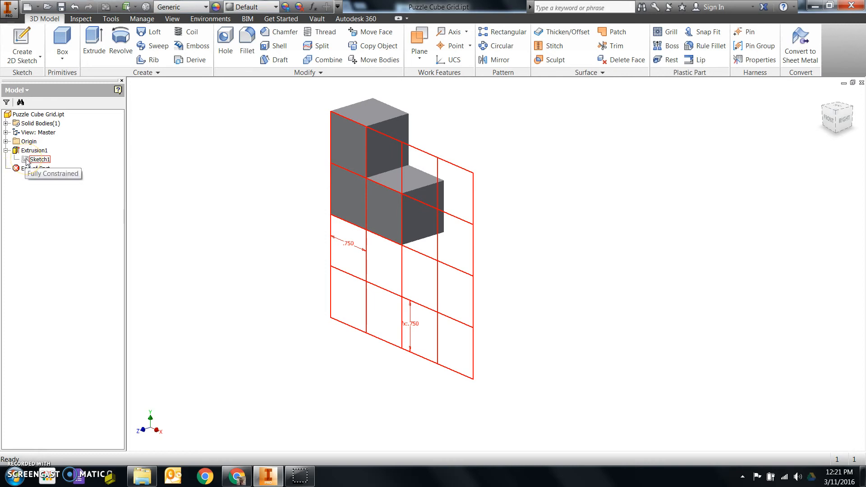
right_click(26, 162)
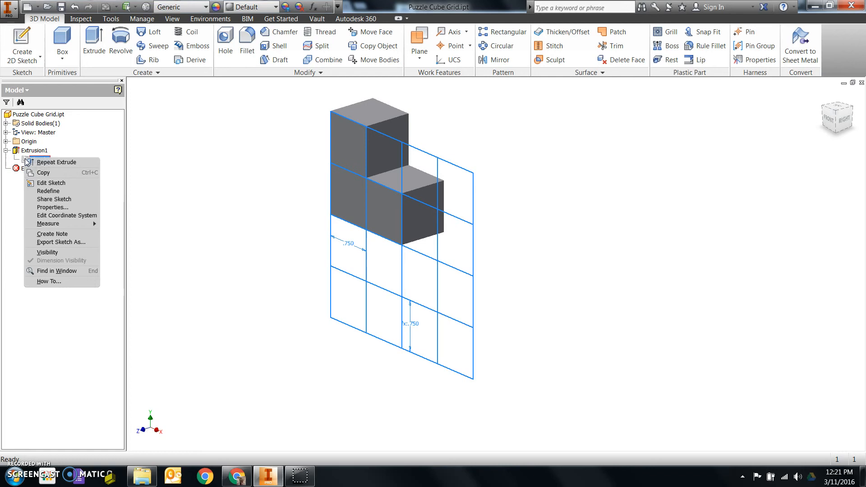
click(43, 200)
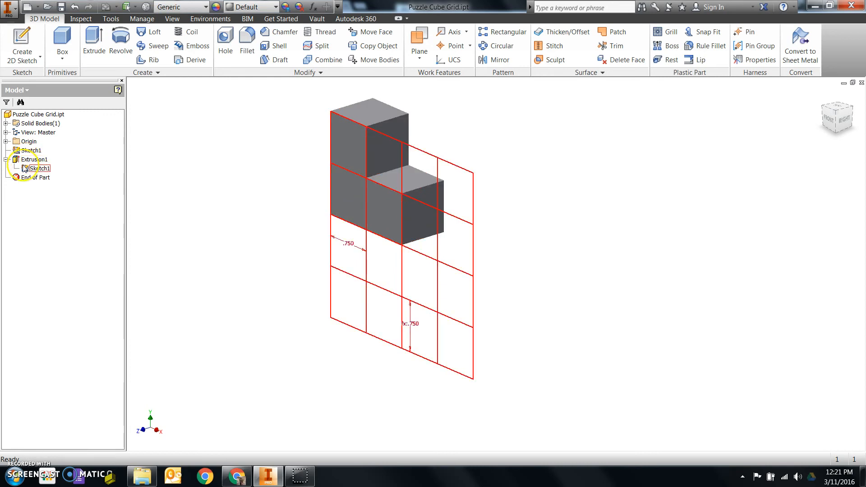
click(28, 150)
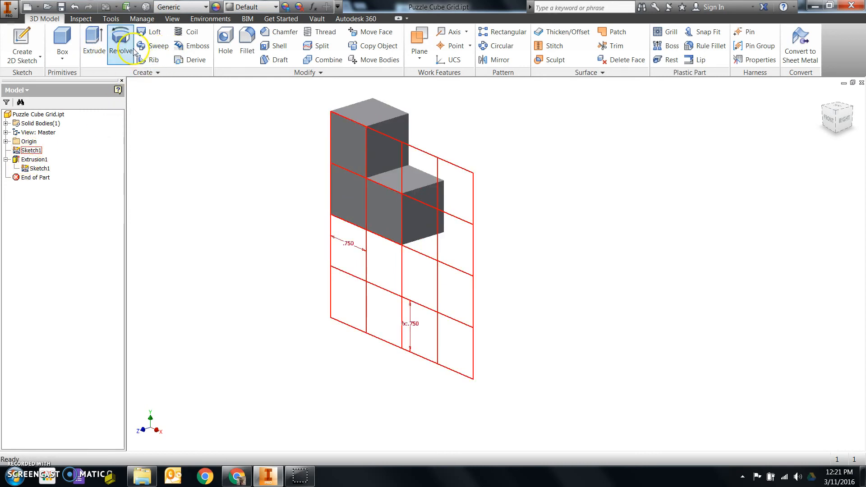
- Extrude the grid square at the inner corner of the L by d0*2 in Direction 1, joined to the solid
click(95, 40)
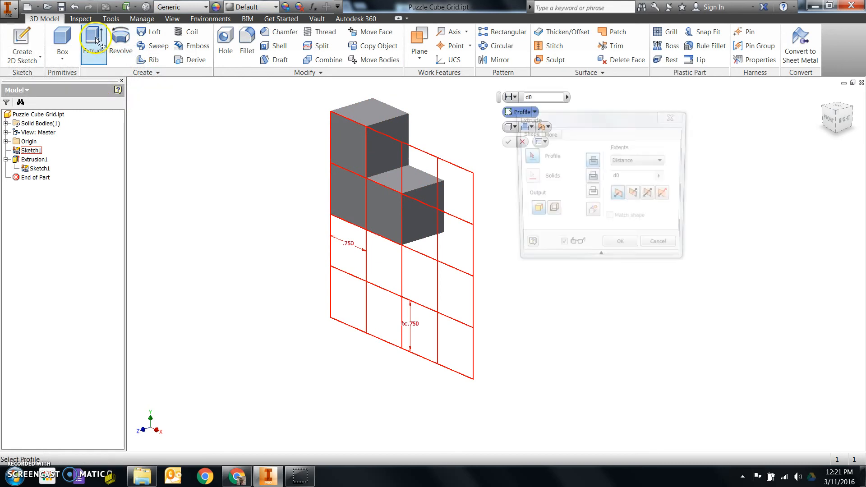
click(345, 193)
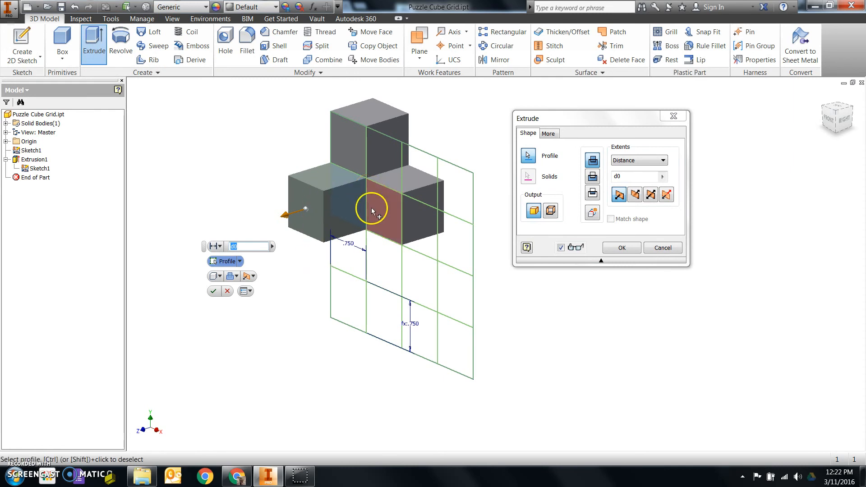
click(627, 177)
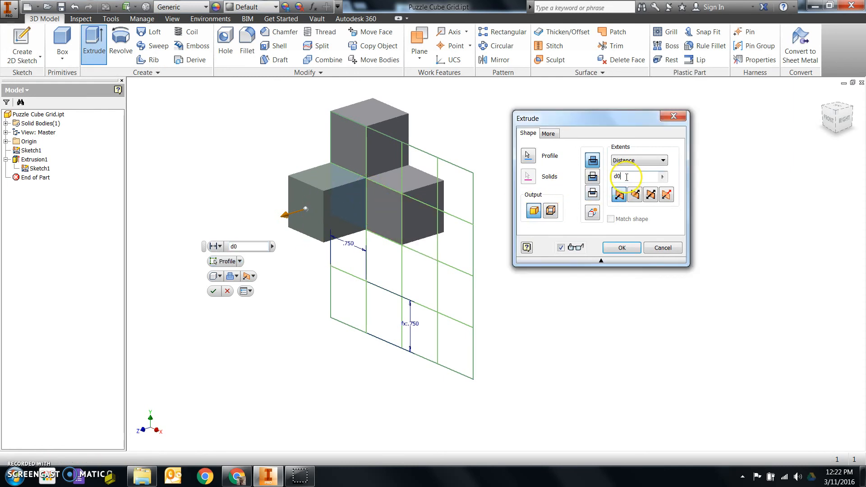
text(*2)
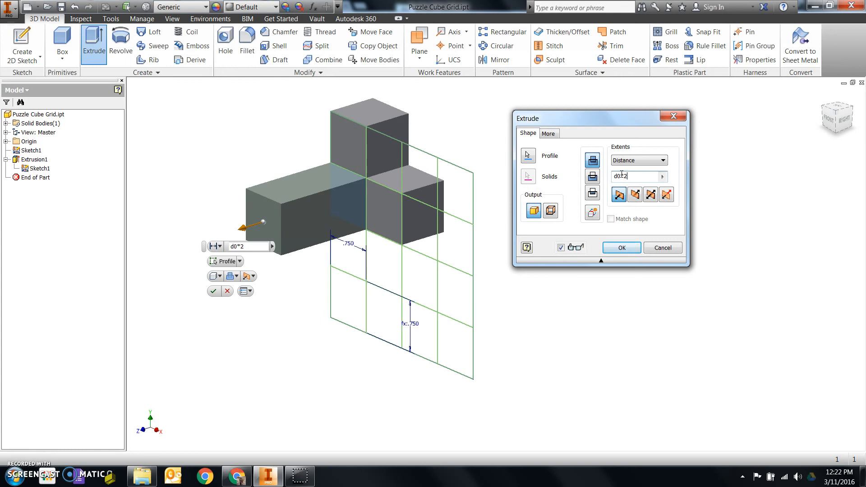
click(634, 205)
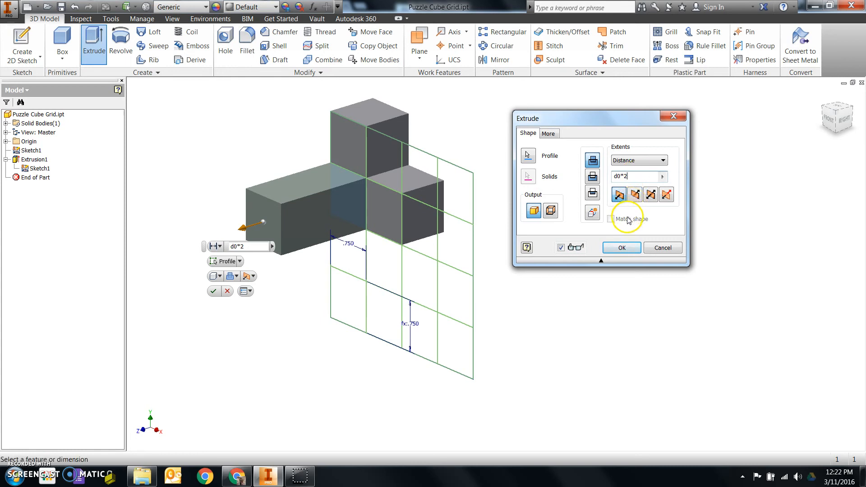
click(625, 251)
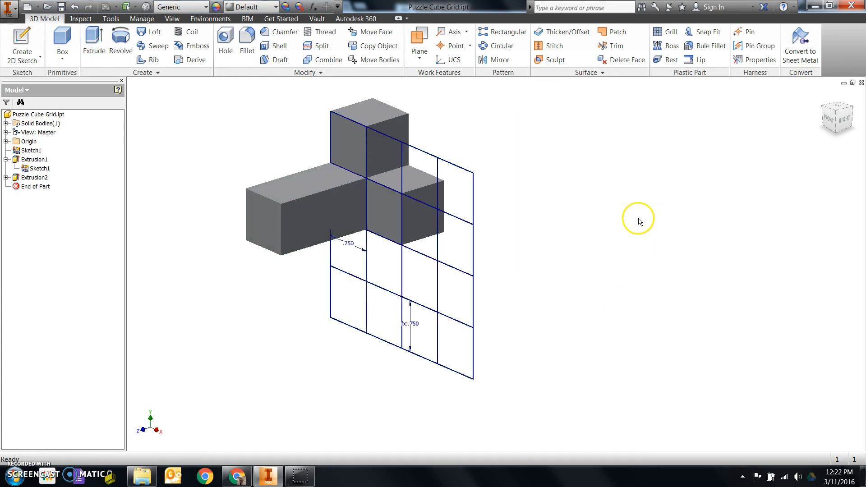
- Extrude the second-row, second-column grid square by d0*2 in Direction 1, alongside the previous arm
click(94, 43)
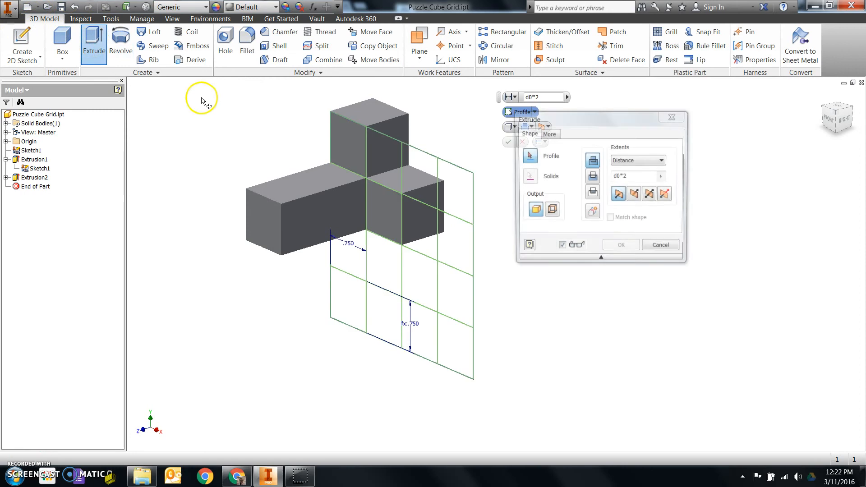
click(395, 206)
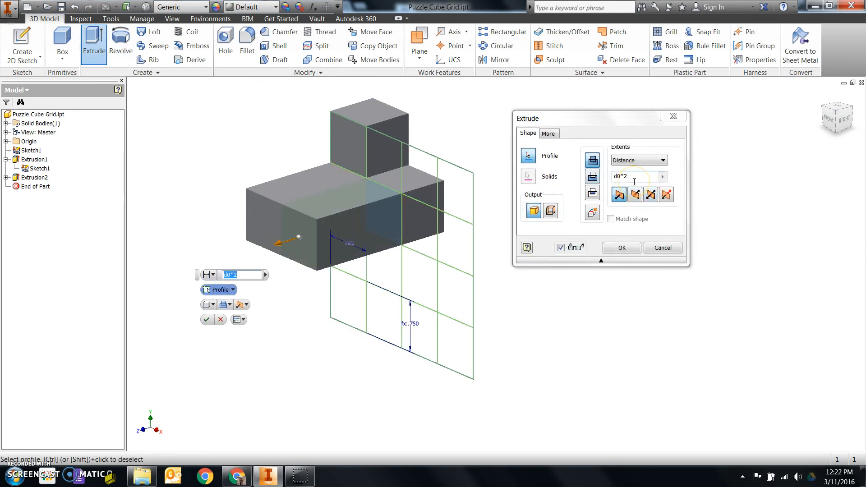
click(623, 248)
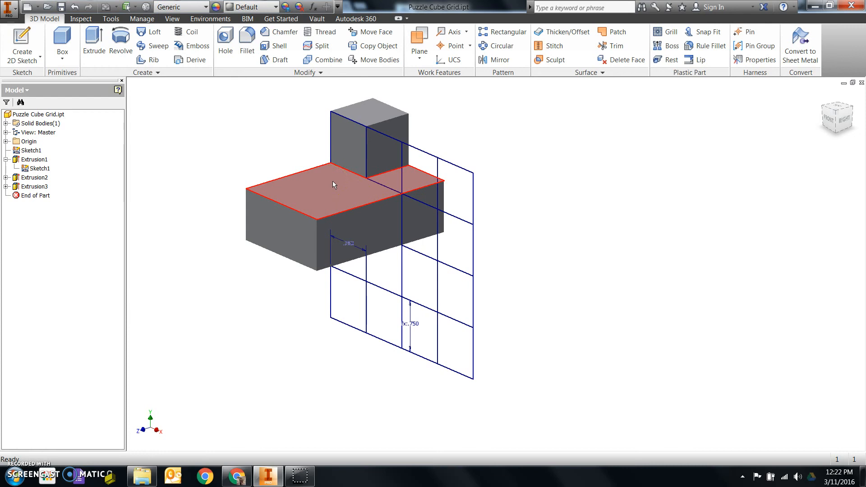
- Cut the second-row, second-column grid square by a distance of d0 in Direction 1 to notch the piece
click(94, 43)
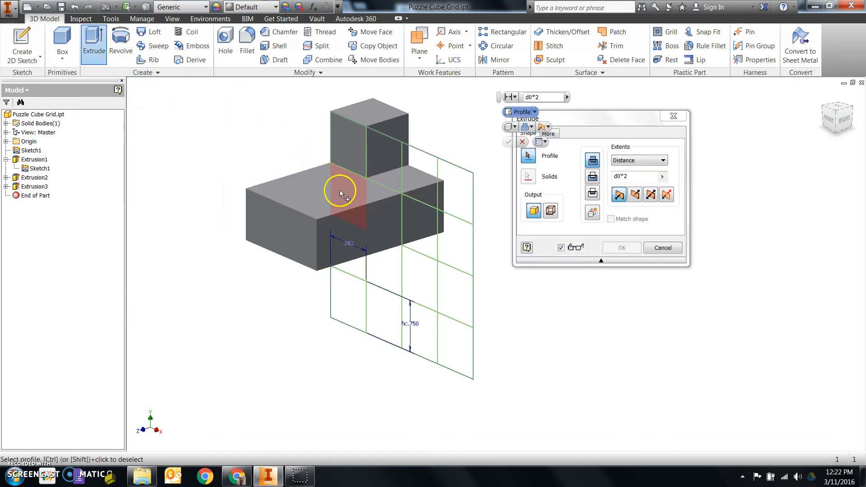
click(389, 216)
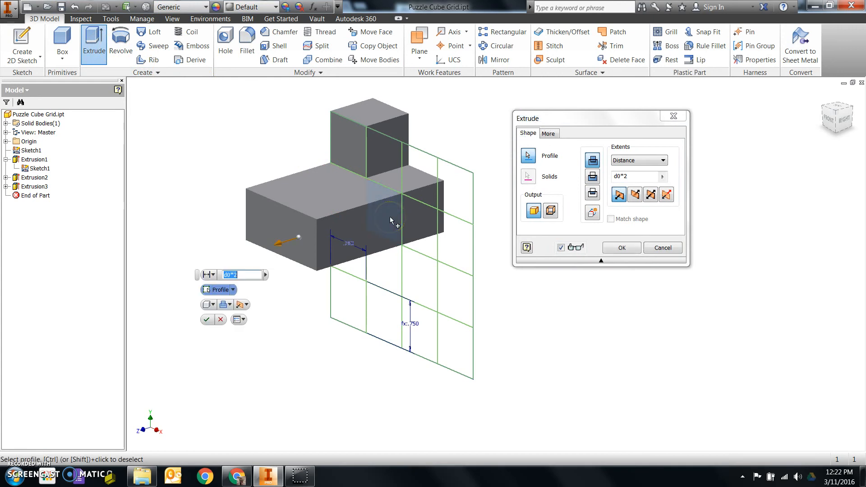
click(593, 177)
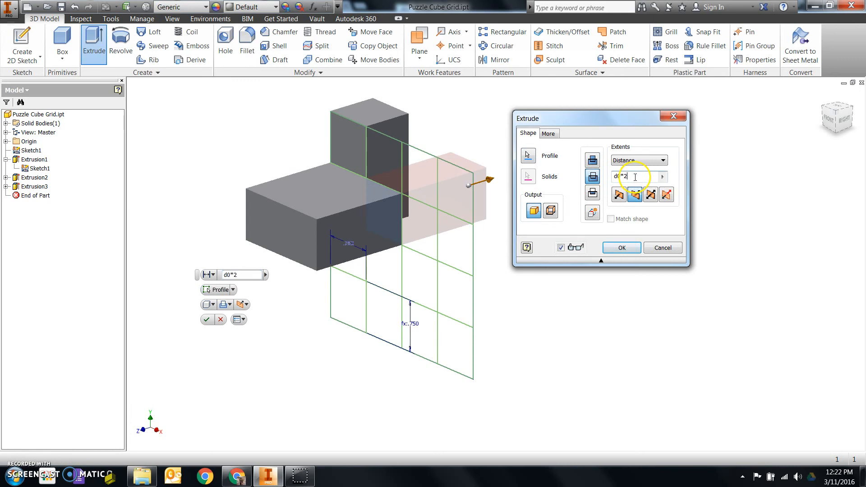
key(BackSpace)
key(BackSpace)
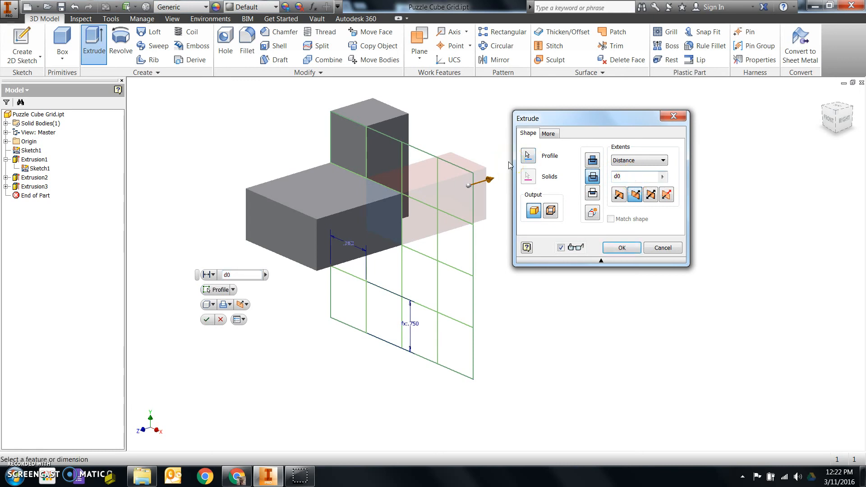
click(619, 194)
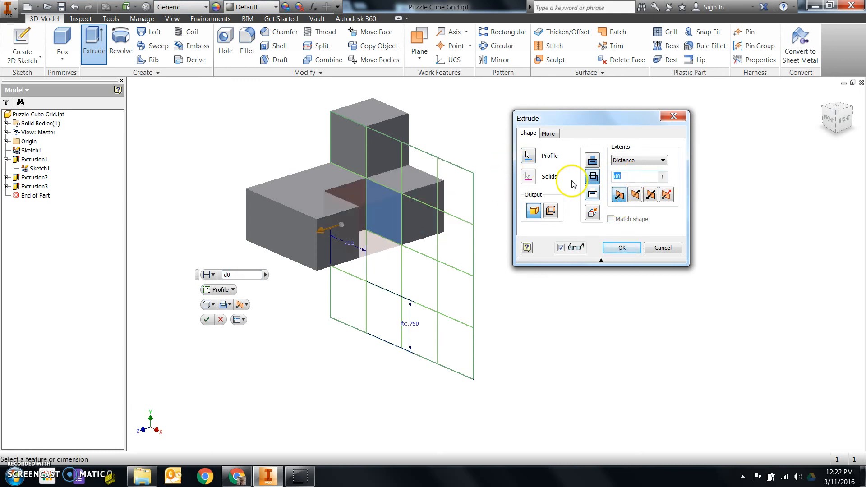
click(622, 248)
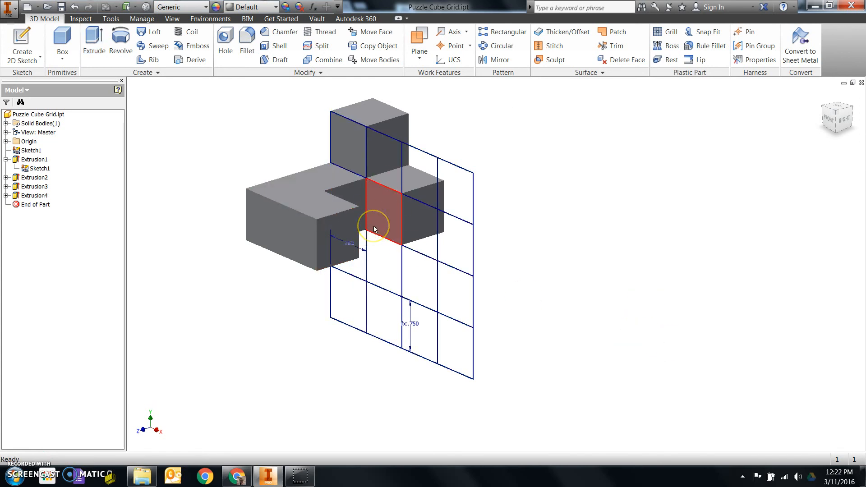
- Hide the shared grid sketch under the L-shaped extrusion
click(407, 241)
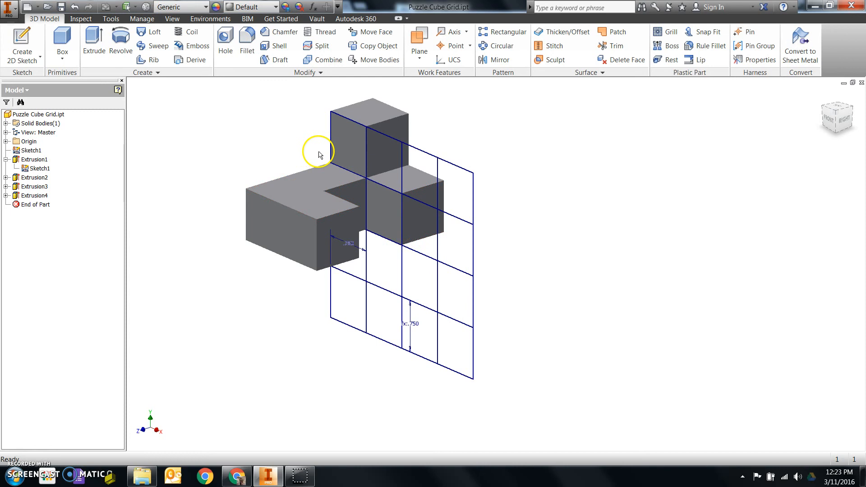
right_click(25, 170)
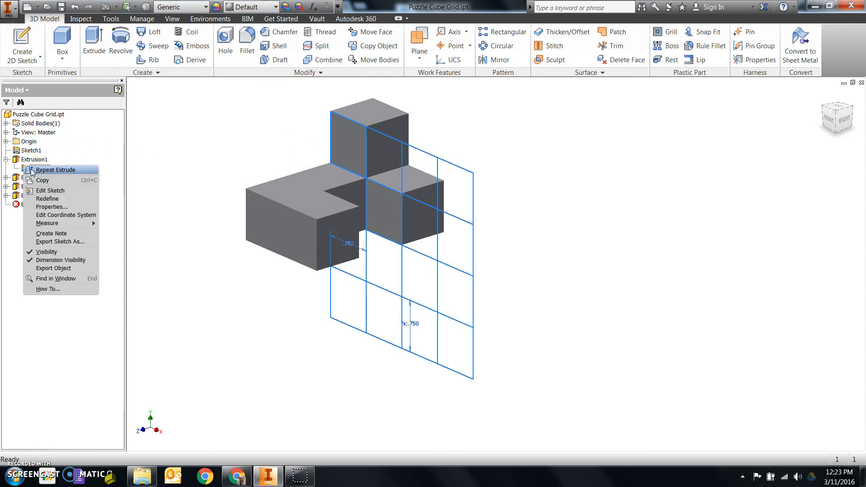
click(48, 253)
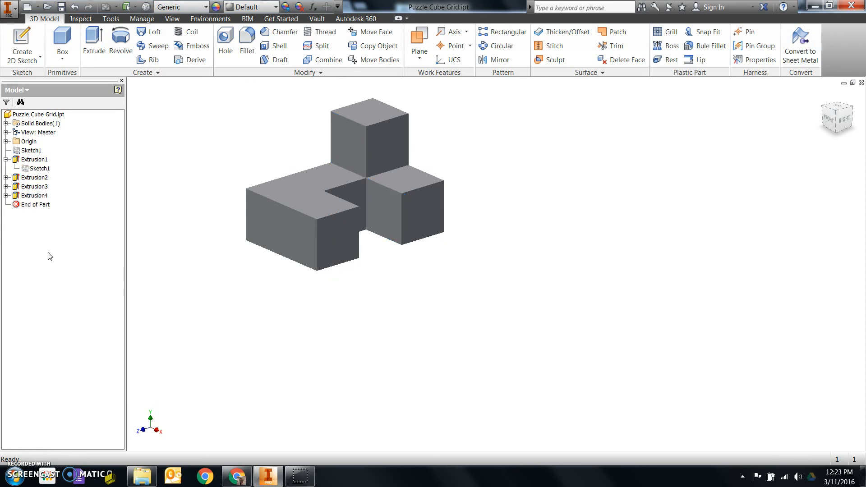
- Apply the Yellow appearance to the puzzle piece
click(243, 8)
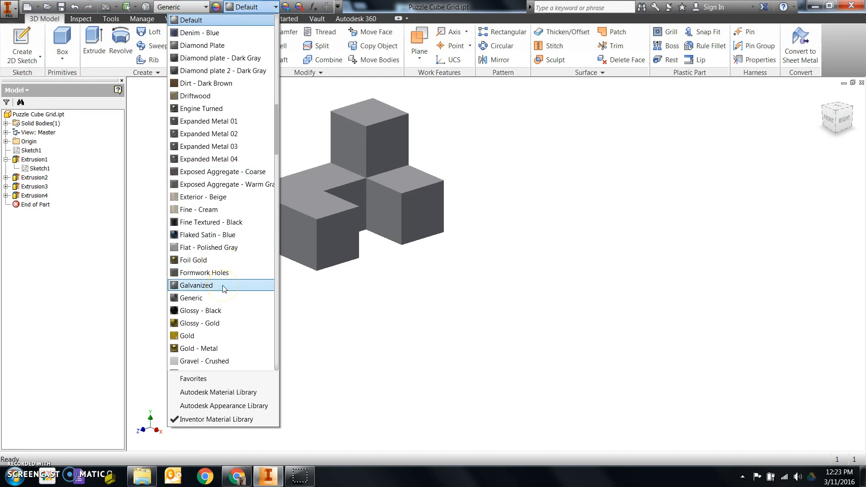
key(y)
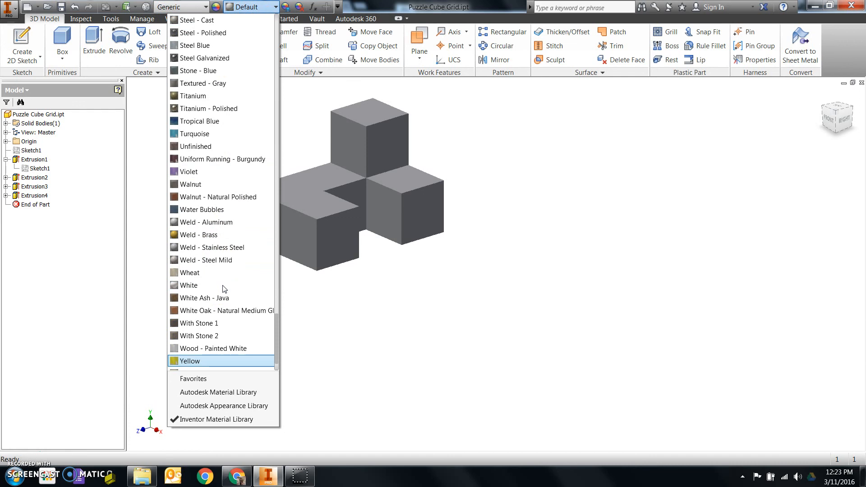
click(218, 361)
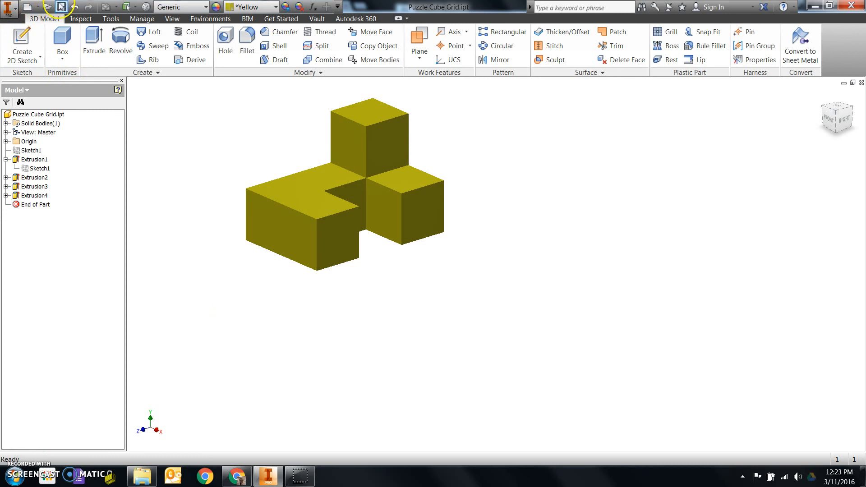
- Save a copy of the part to the Desktop as Yellow Part Solution 1, and close Puzzle Cube Grid.ipt without saving changes
click(11, 9)
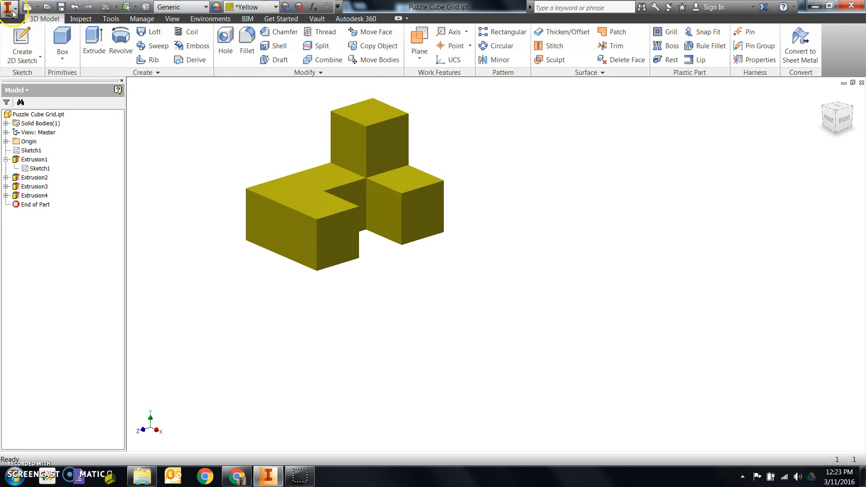
click(14, 12)
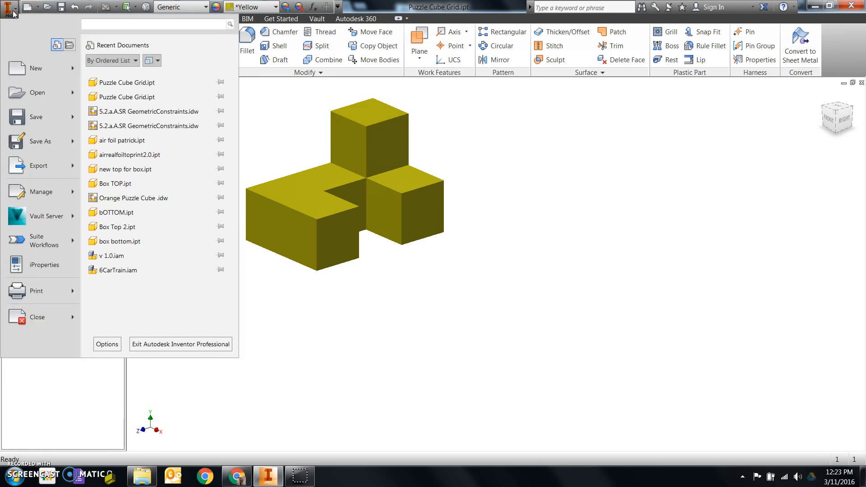
click(73, 143)
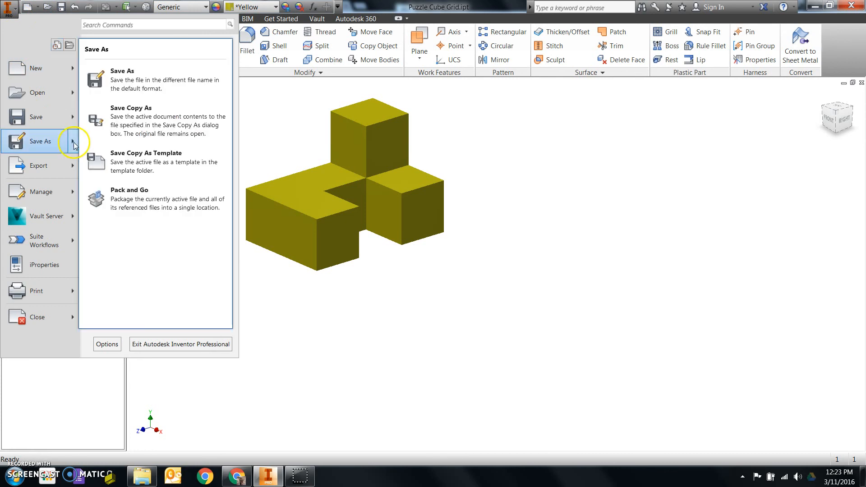
click(133, 125)
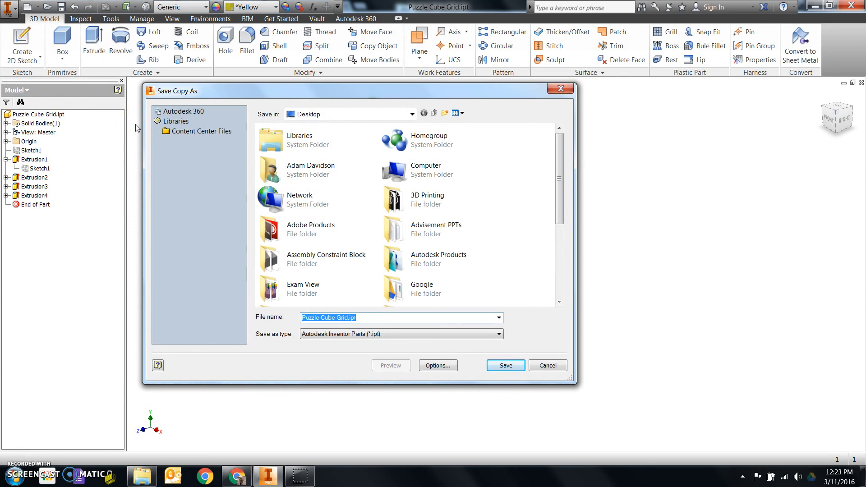
text(y)
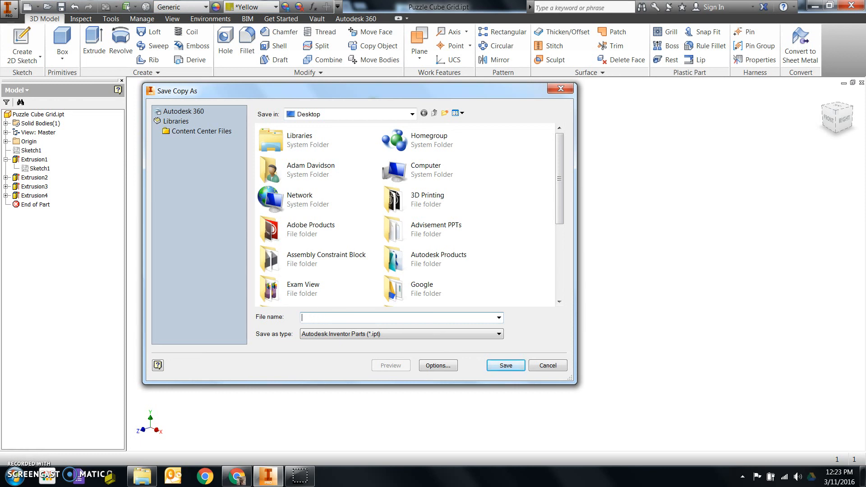
text(llow Part Solution 1)
click(500, 367)
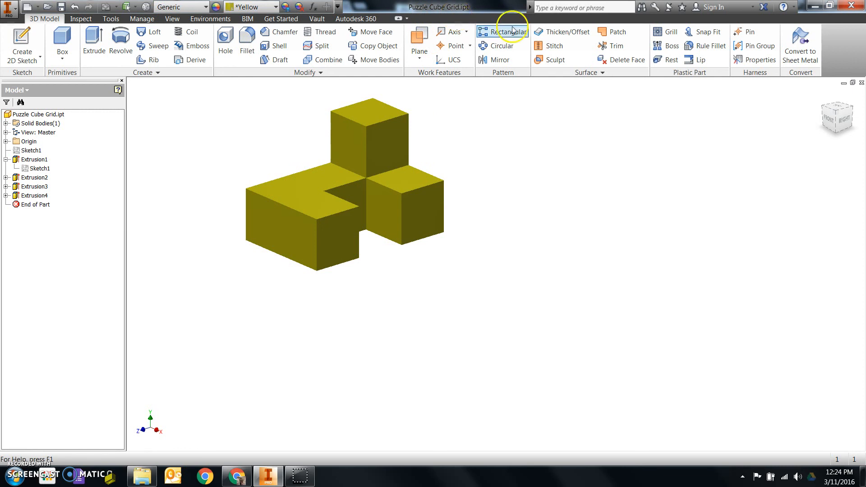
click(862, 83)
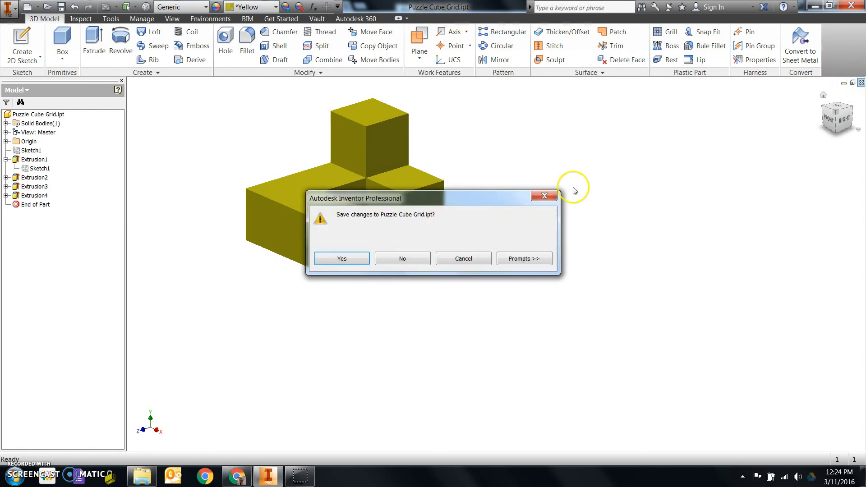
click(403, 261)
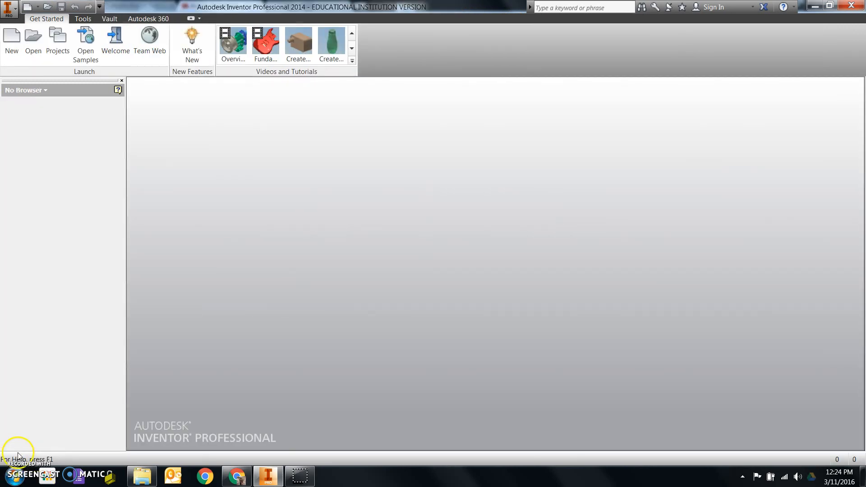